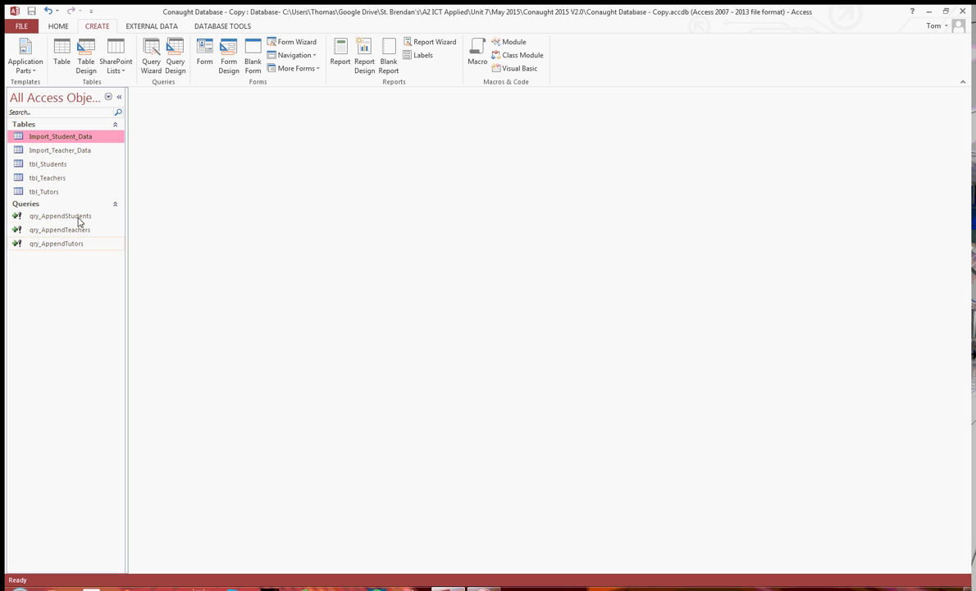
- View the records in tbl_Students, tbl_Teachers and tbl_Tutors, and close all three tables
{"action": "double_click", "coordinate": [58, 164]}
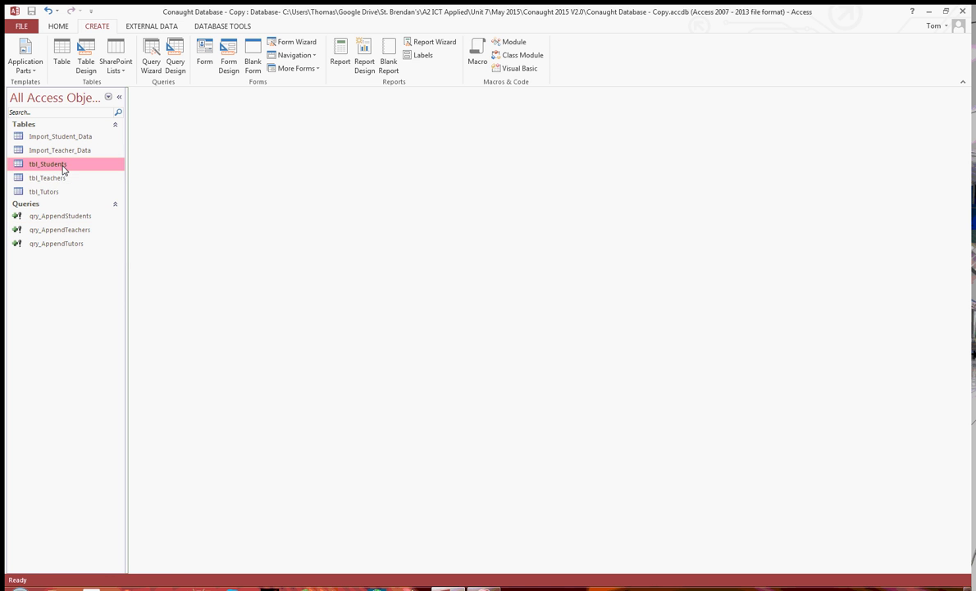
{"action": "double_click", "coordinate": [57, 178]}
{"action": "double_click", "coordinate": [45, 191]}
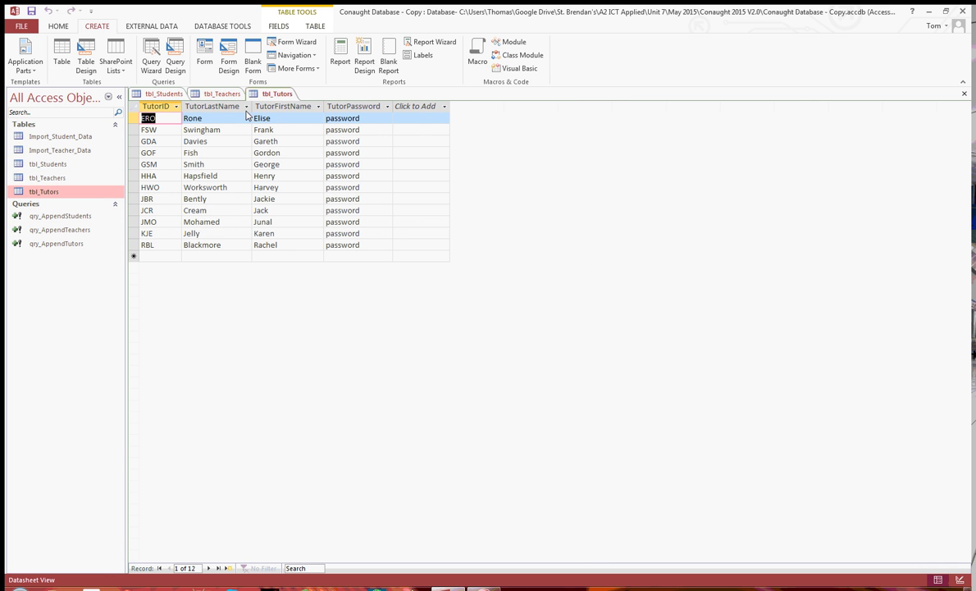
{"action": "right_click", "coordinate": [281, 93]}
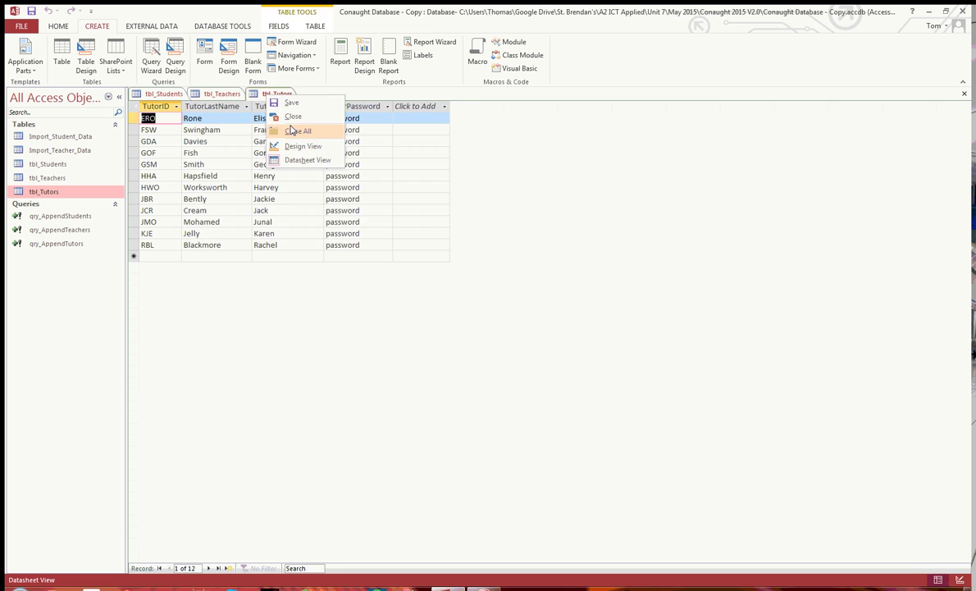
{"action": "left_click", "coordinate": [297, 131]}
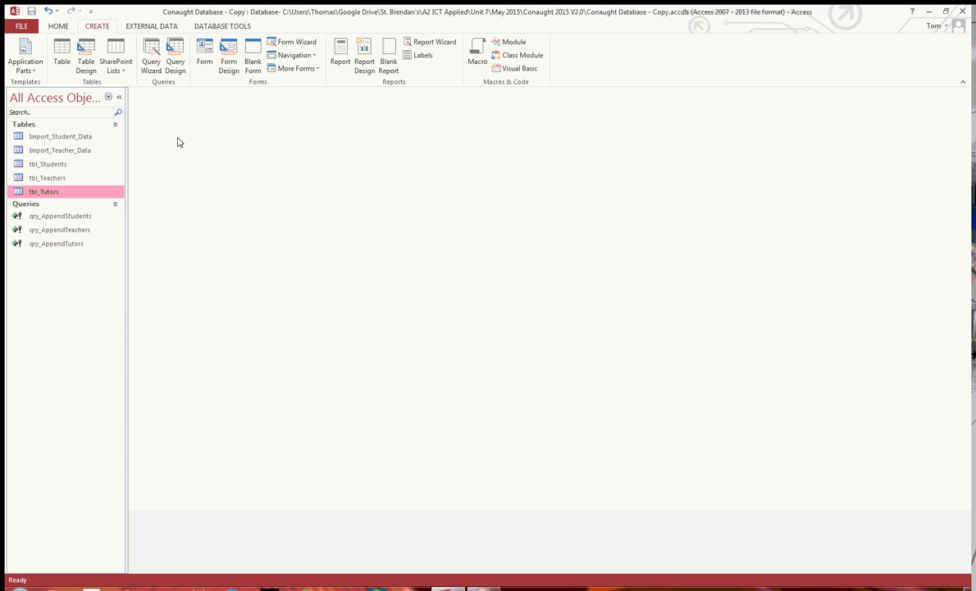
- Examine the design and append target table of qry_AppendStudents, and close the query without changing it
{"action": "right_click", "coordinate": [45, 217]}
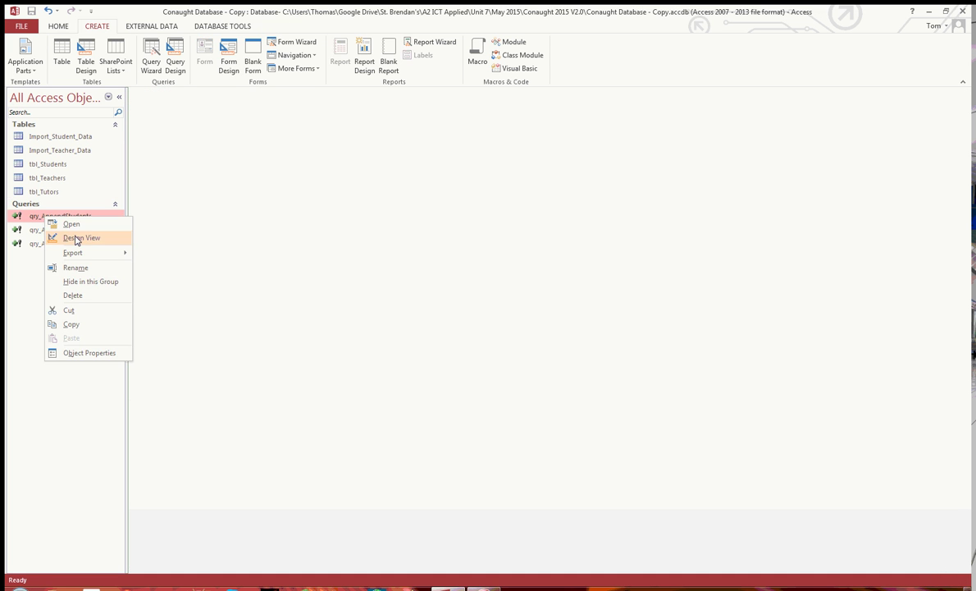
{"action": "left_click", "coordinate": [82, 235]}
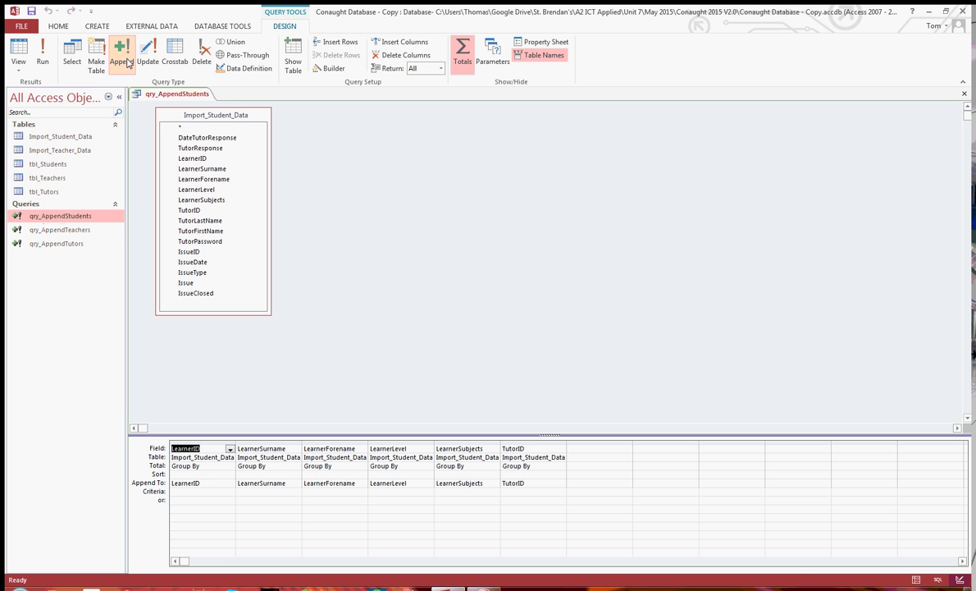
{"action": "left_click", "coordinate": [121, 60]}
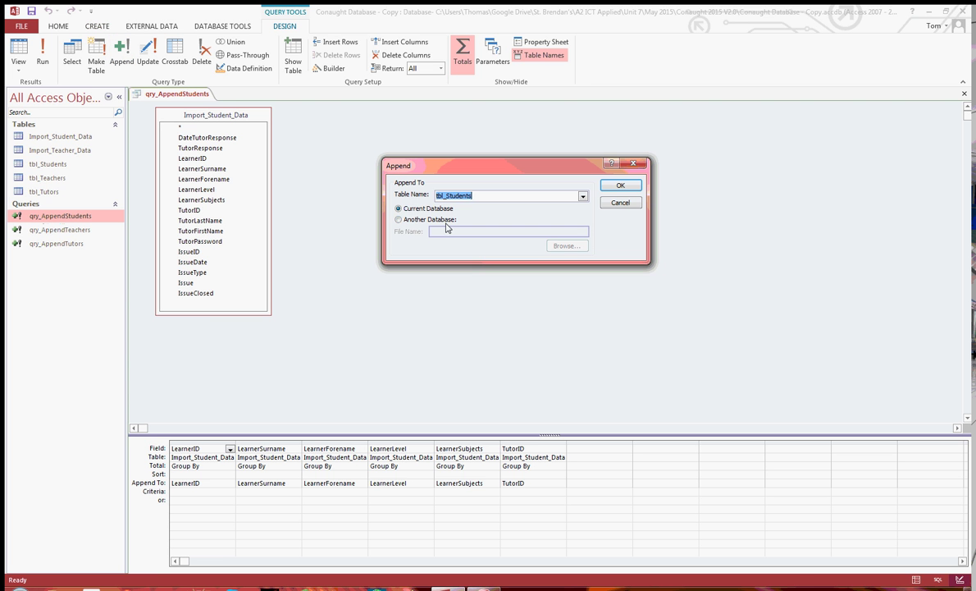
{"action": "left_click", "coordinate": [582, 196]}
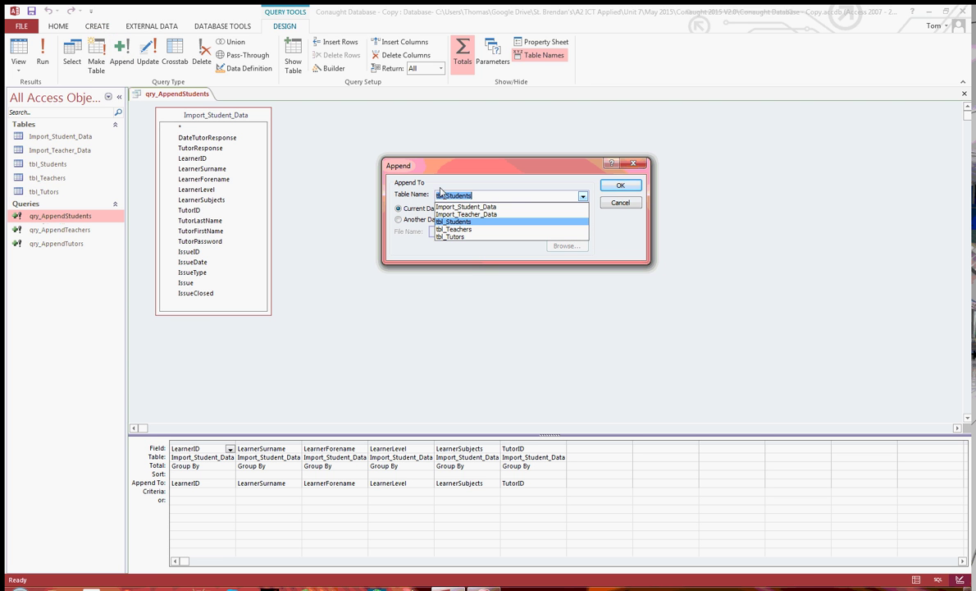
{"action": "left_click", "coordinate": [525, 221]}
{"action": "left_click", "coordinate": [617, 204]}
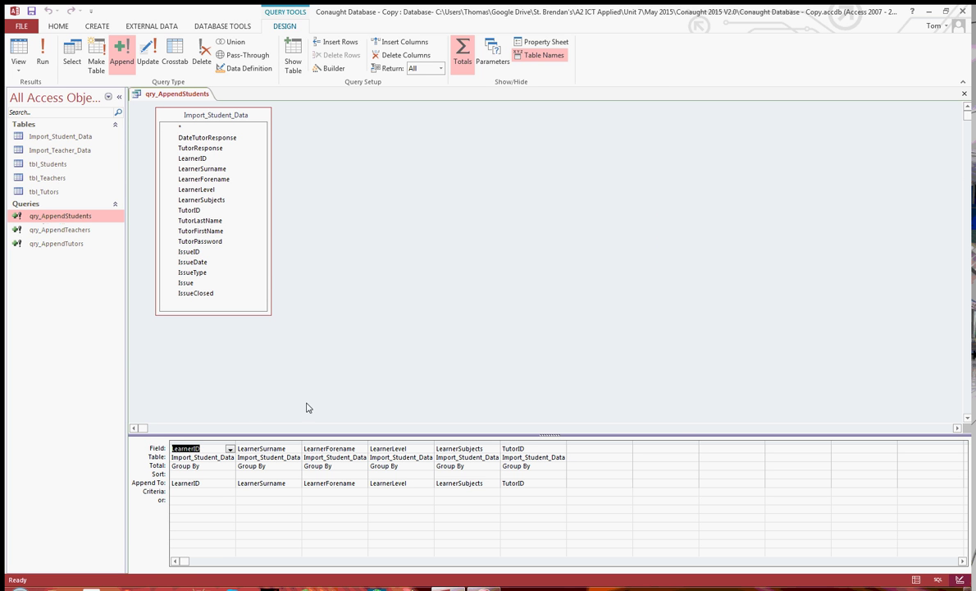
{"action": "left_click", "coordinate": [206, 454]}
{"action": "right_click", "coordinate": [161, 94]}
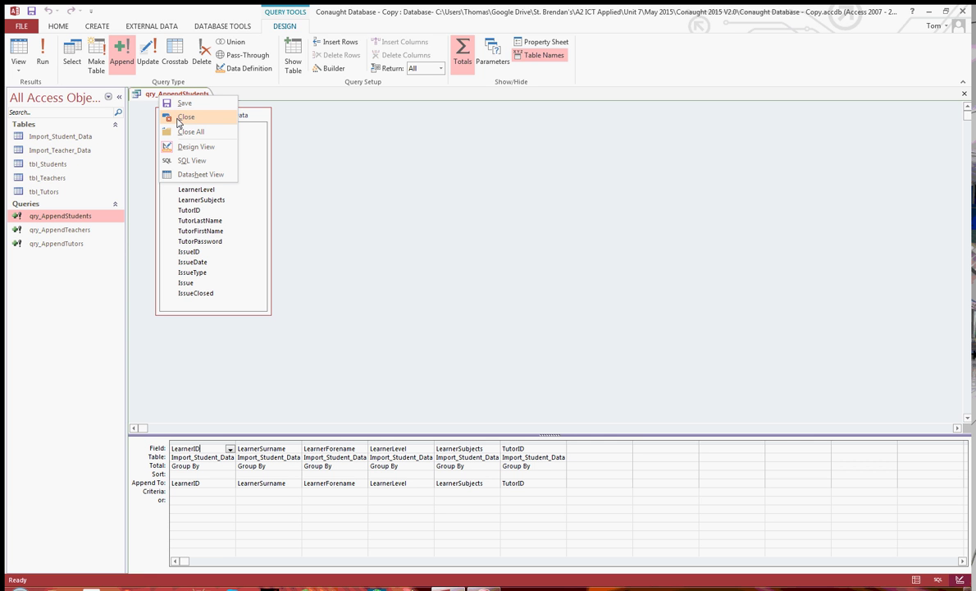
{"action": "left_click", "coordinate": [179, 119]}
- Create a new blank table, save it as tbl_Issues and close it
{"action": "left_click", "coordinate": [107, 30]}
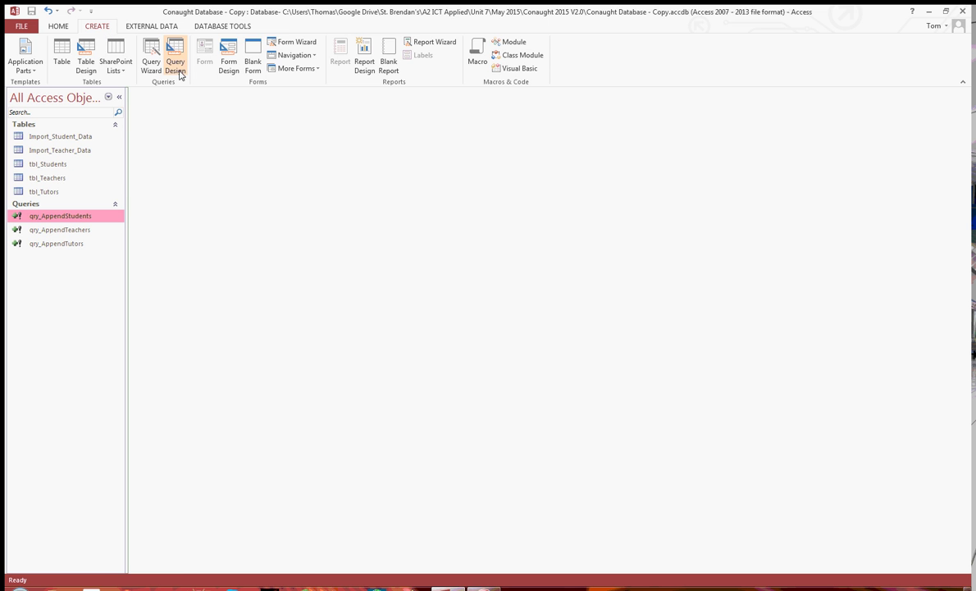
{"action": "left_click", "coordinate": [61, 56]}
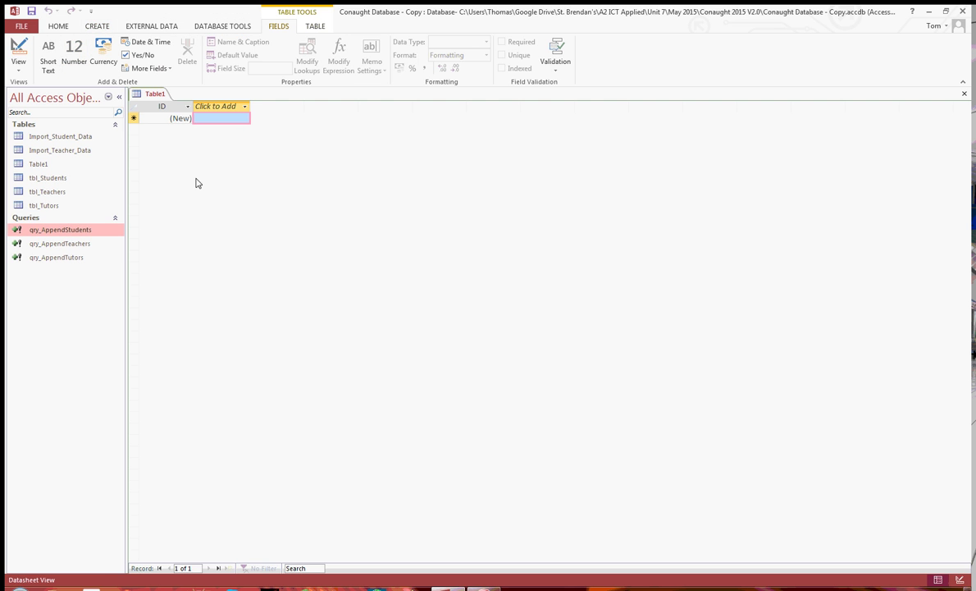
{"action": "right_click", "coordinate": [155, 94]}
{"action": "left_click", "coordinate": [164, 102]}
{"action": "type", "text": "tbl_Issues"}
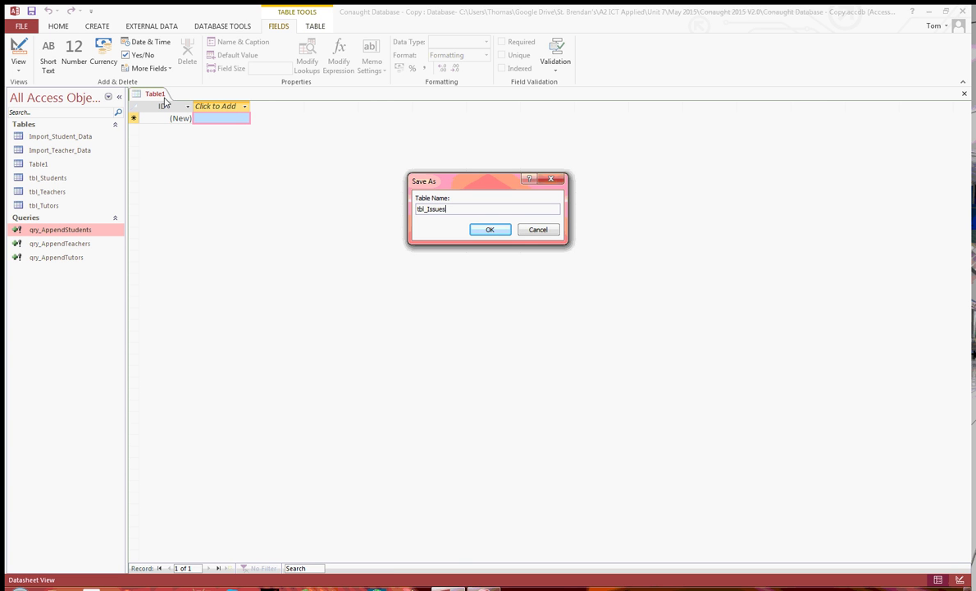
{"action": "key", "text": "Return"}
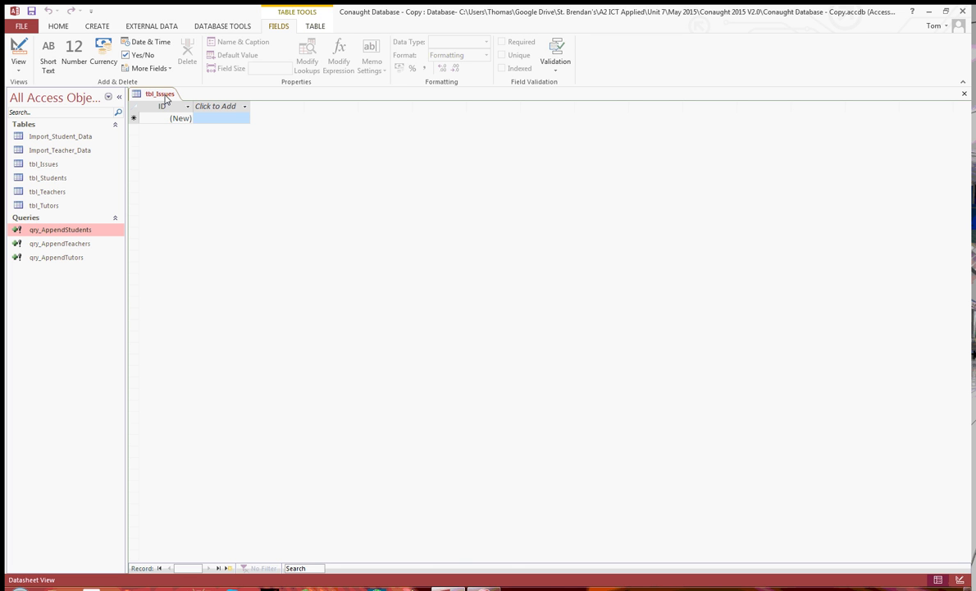
{"action": "left_click", "coordinate": [165, 98]}
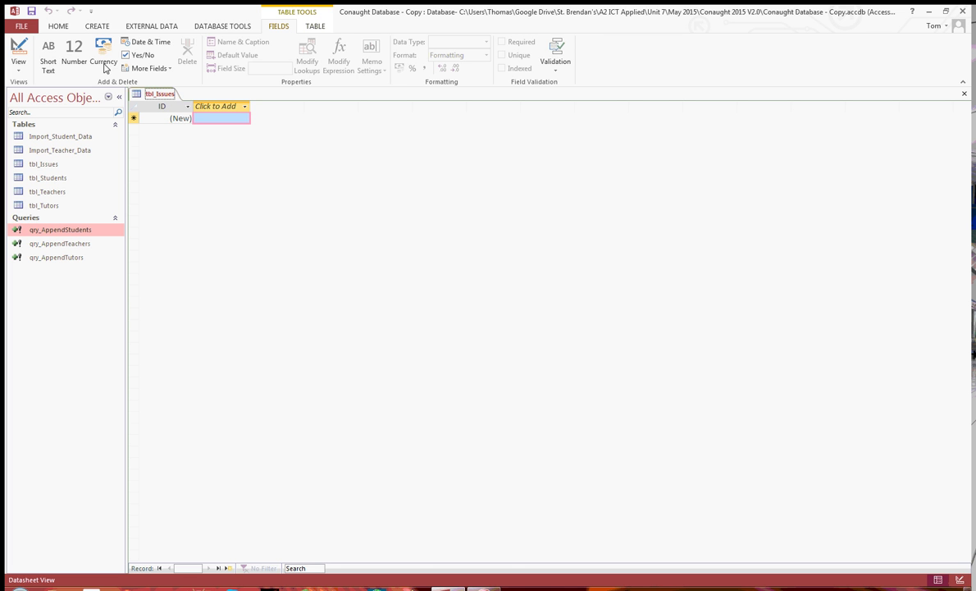
{"action": "right_click", "coordinate": [161, 96]}
{"action": "left_click", "coordinate": [177, 114]}
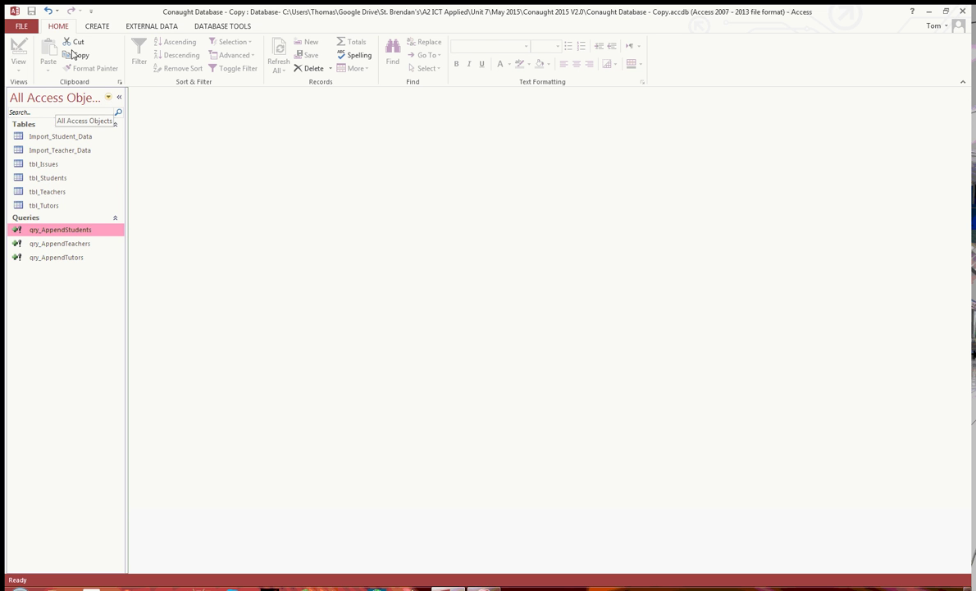
- Start a new query design with Import_Student_Data and Import_Teacher_Data, enlarging both tables to show all their fields
{"action": "left_click", "coordinate": [95, 27]}
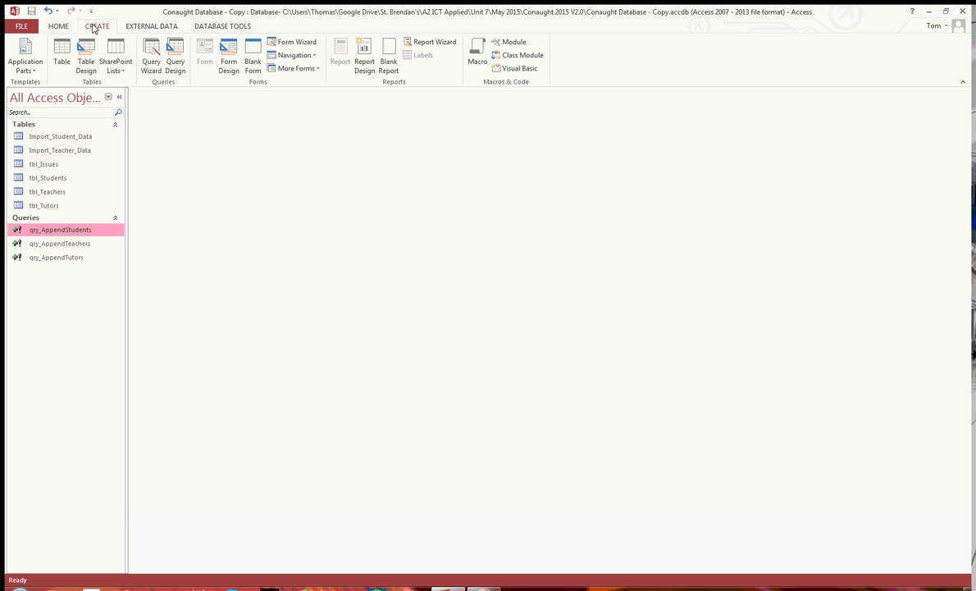
{"action": "left_click", "coordinate": [175, 58]}
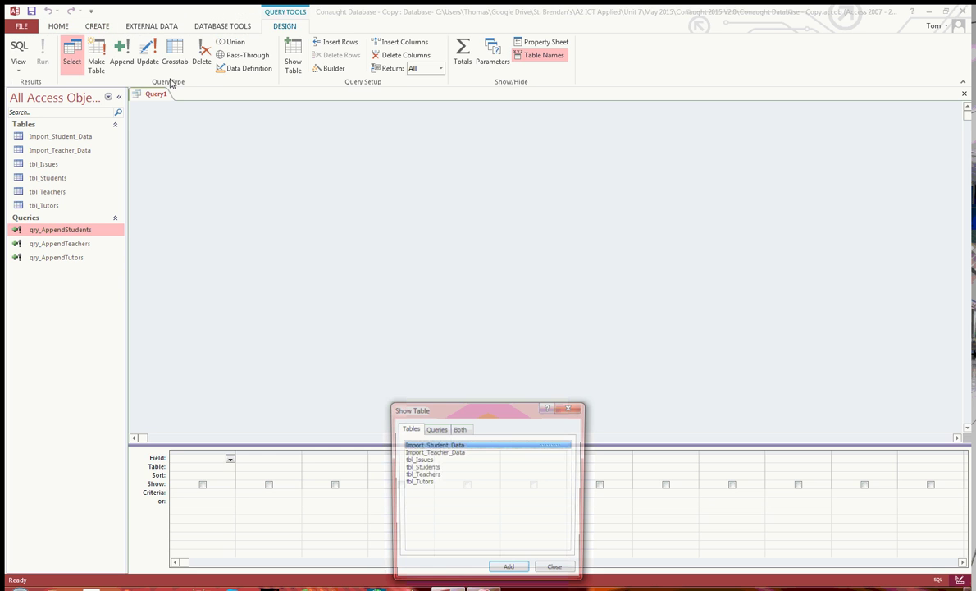
{"action": "double_click", "coordinate": [450, 445]}
{"action": "double_click", "coordinate": [453, 452]}
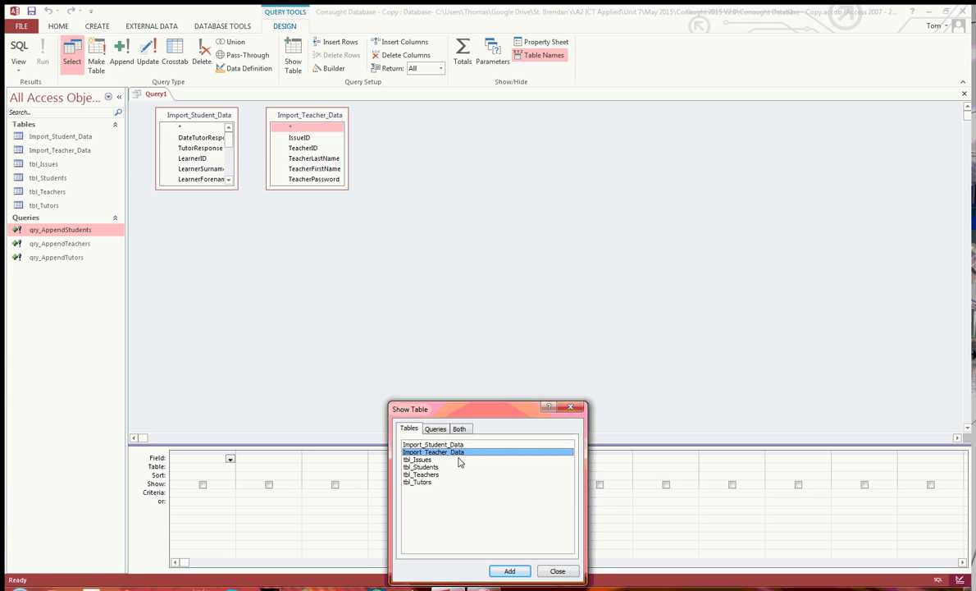
{"action": "left_click", "coordinate": [557, 570]}
{"action": "left_click_drag", "start_coordinate": [237, 188], "coordinate": [246, 319]}
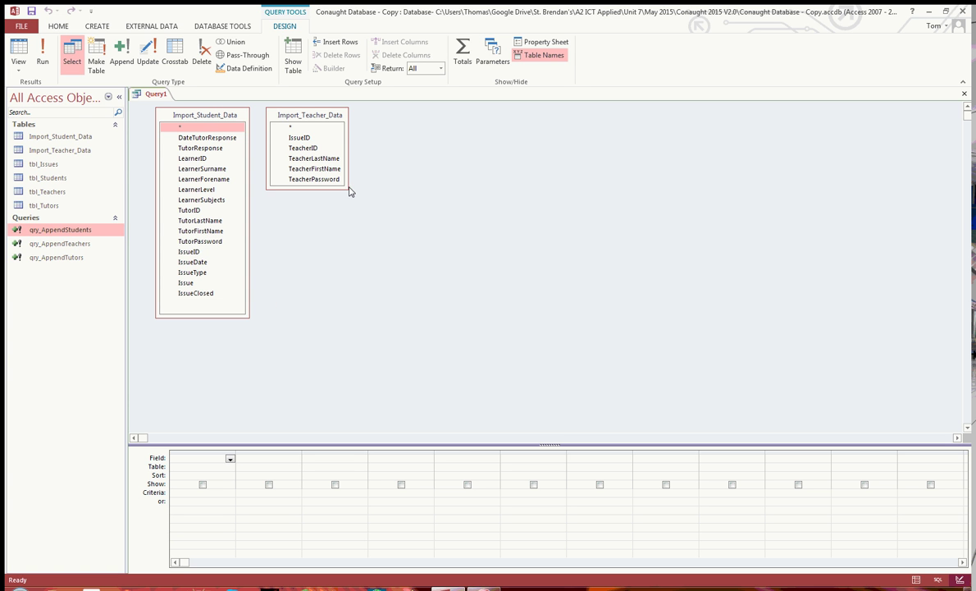
{"action": "left_click_drag", "start_coordinate": [349, 190], "coordinate": [357, 194]}
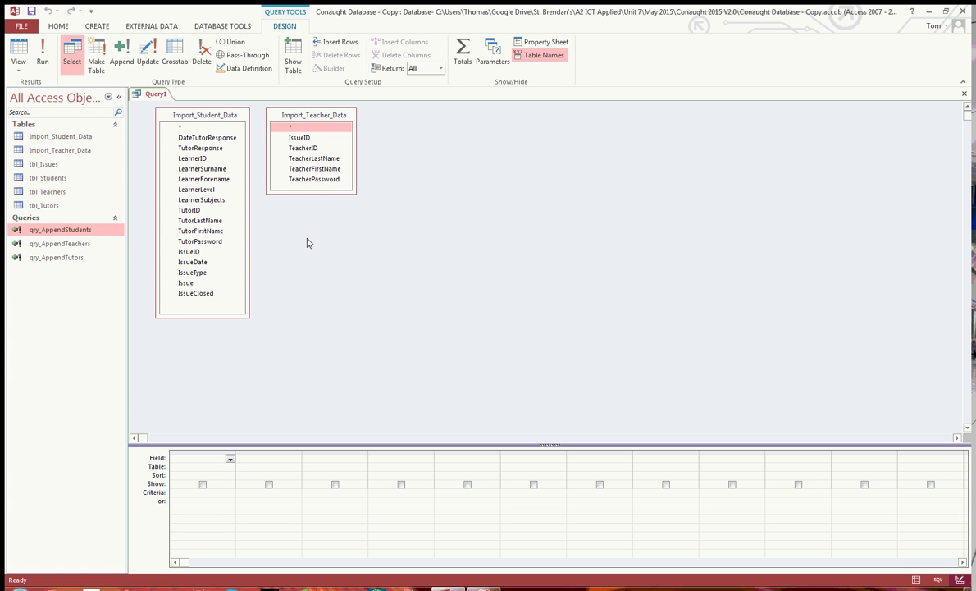
- Turn the query into a make-table query that writes to tbl_Issues in the current database
{"action": "left_click", "coordinate": [96, 57]}
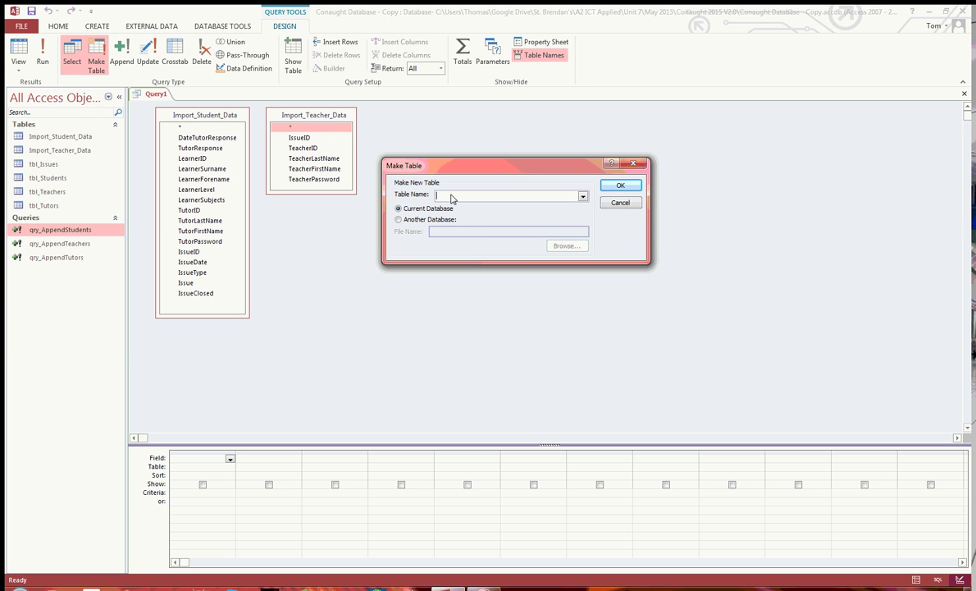
{"action": "left_click", "coordinate": [583, 196]}
{"action": "left_click", "coordinate": [509, 229]}
{"action": "left_click", "coordinate": [620, 185]}
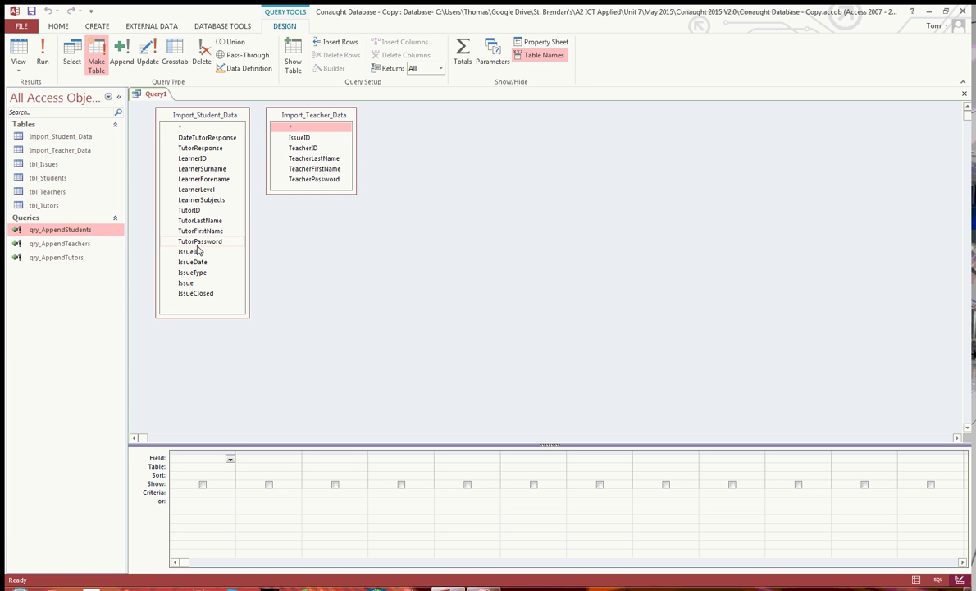
- Join IssueID in Import_Student_Data to IssueID in Import_Teacher_Data, and shift Import_Teacher_Data slightly away from the other table
{"action": "left_click_drag", "start_coordinate": [182, 254], "coordinate": [300, 115]}
{"action": "left_click", "coordinate": [319, 127]}
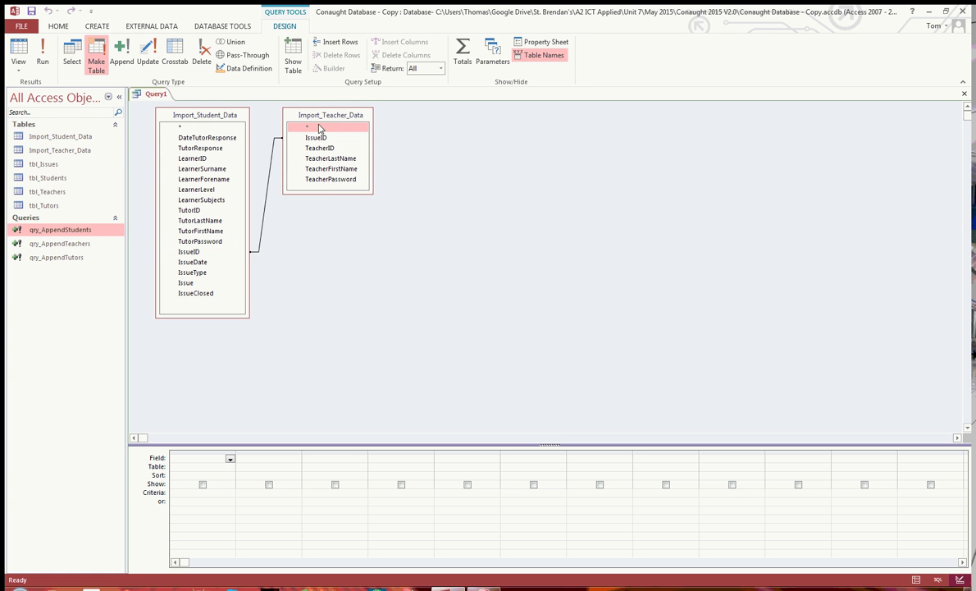
{"action": "left_click", "coordinate": [329, 250]}
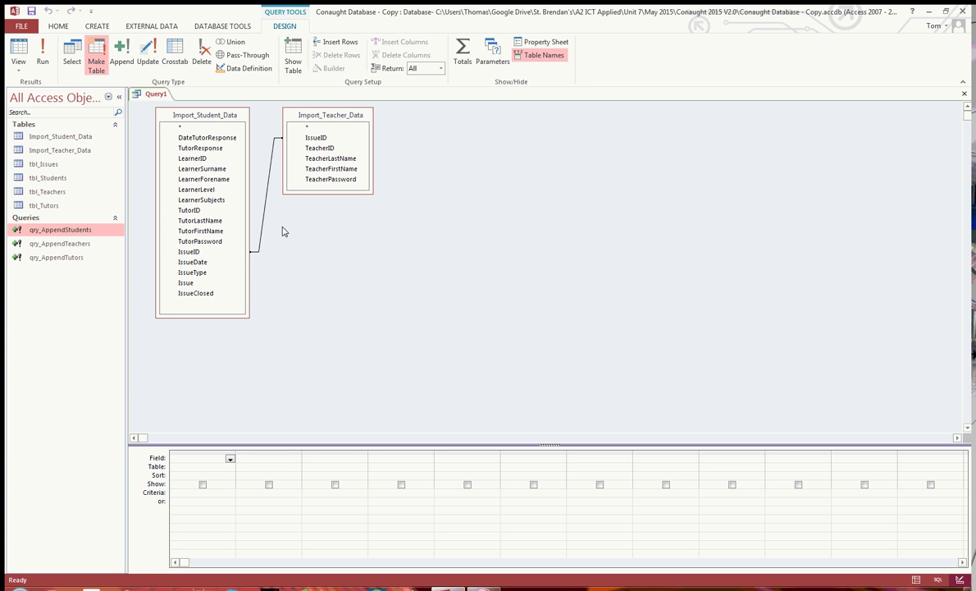
- Add IssueID and LearnerID from Import_Student_Data and TeacherID from Import_Teacher_Data to the query
{"action": "double_click", "coordinate": [211, 252]}
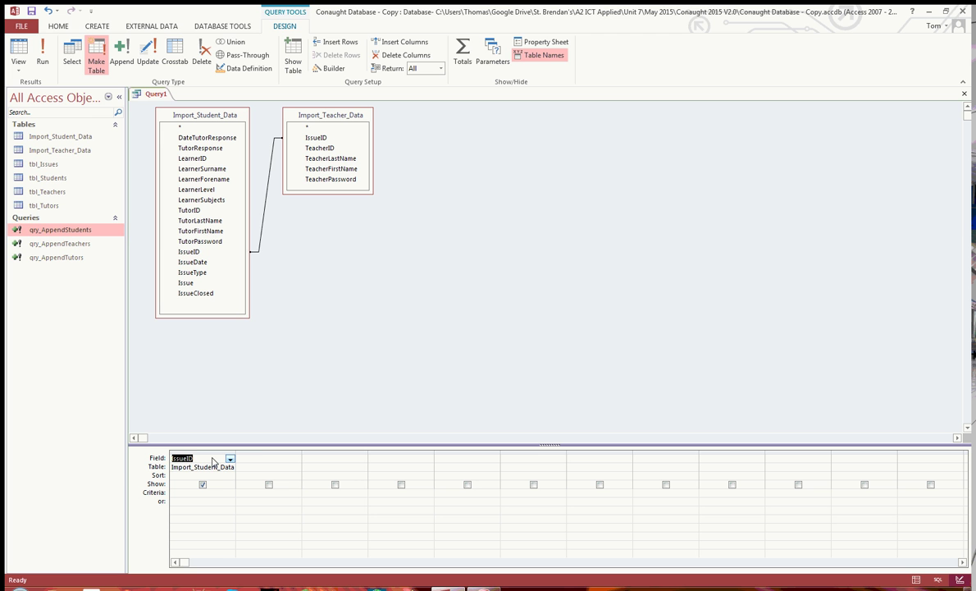
{"action": "double_click", "coordinate": [206, 158]}
{"action": "double_click", "coordinate": [320, 147]}
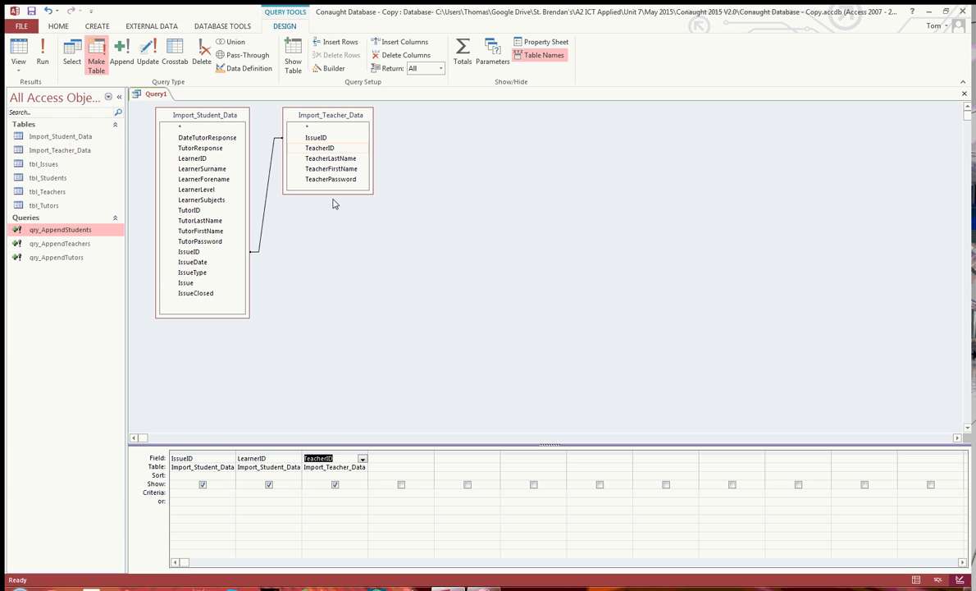
{"action": "left_click", "coordinate": [320, 238]}
- Add IssueDate, IssueType, Issue, IssueClosed, DateTutorResponse and TutorResponse from Import_Student_Data to the query
{"action": "double_click", "coordinate": [207, 263]}
{"action": "double_click", "coordinate": [207, 273]}
{"action": "double_click", "coordinate": [206, 284]}
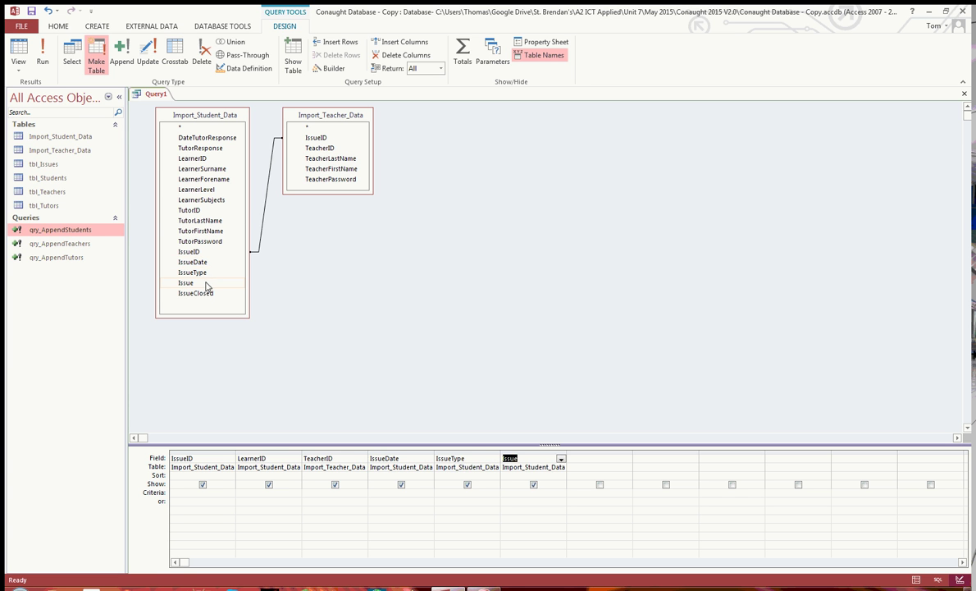
{"action": "double_click", "coordinate": [206, 293]}
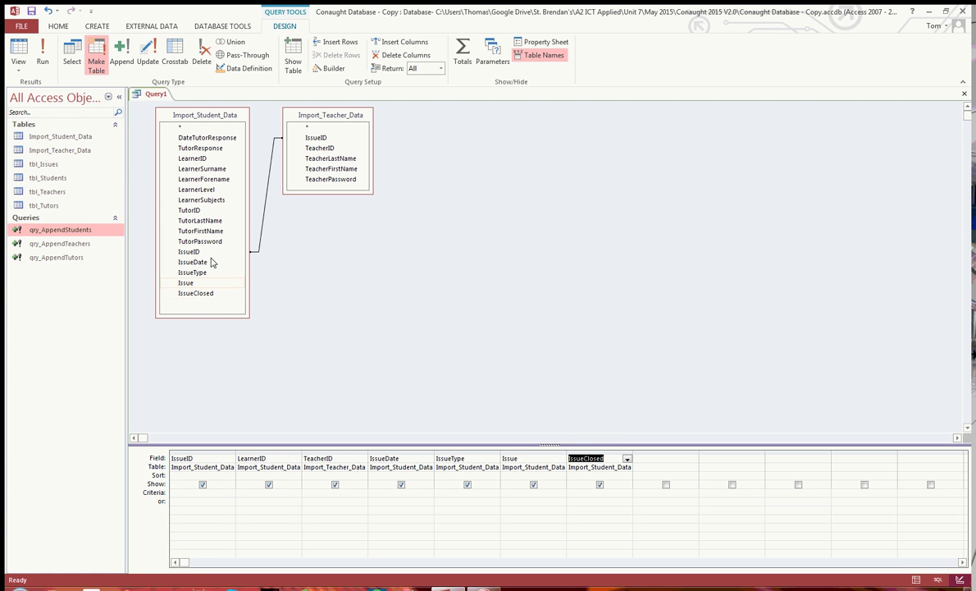
{"action": "double_click", "coordinate": [212, 140]}
{"action": "double_click", "coordinate": [215, 149]}
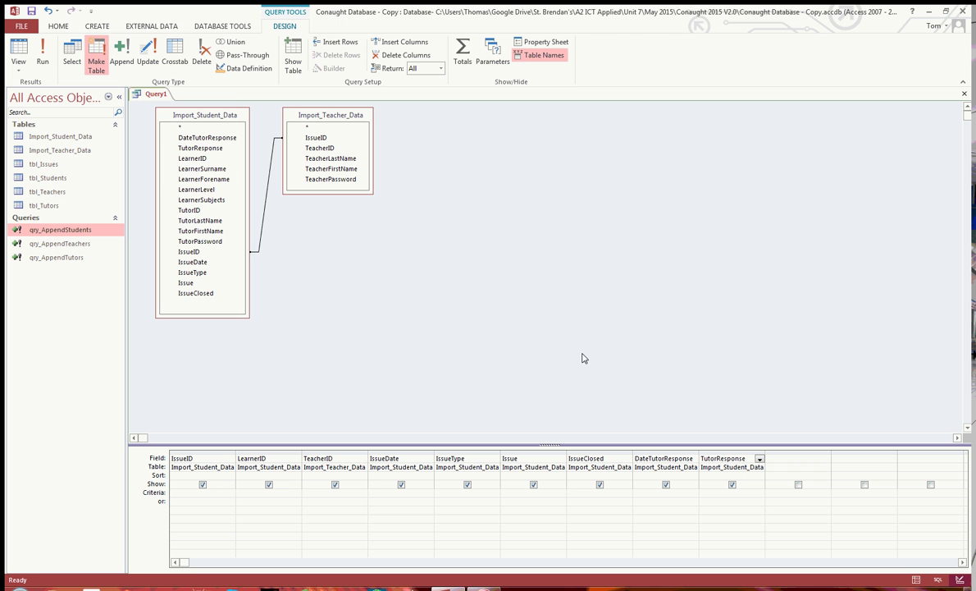
- Save the query as qry_MakeIssuesTable
{"action": "right_click", "coordinate": [150, 94]}
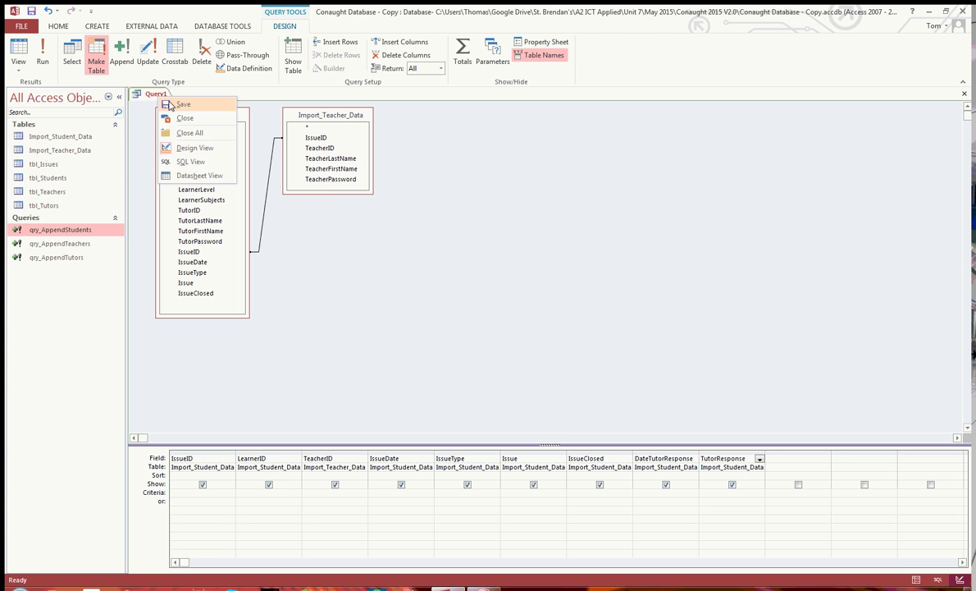
{"action": "left_click", "coordinate": [167, 104]}
{"action": "type", "text": "qry_MakeIssue"}
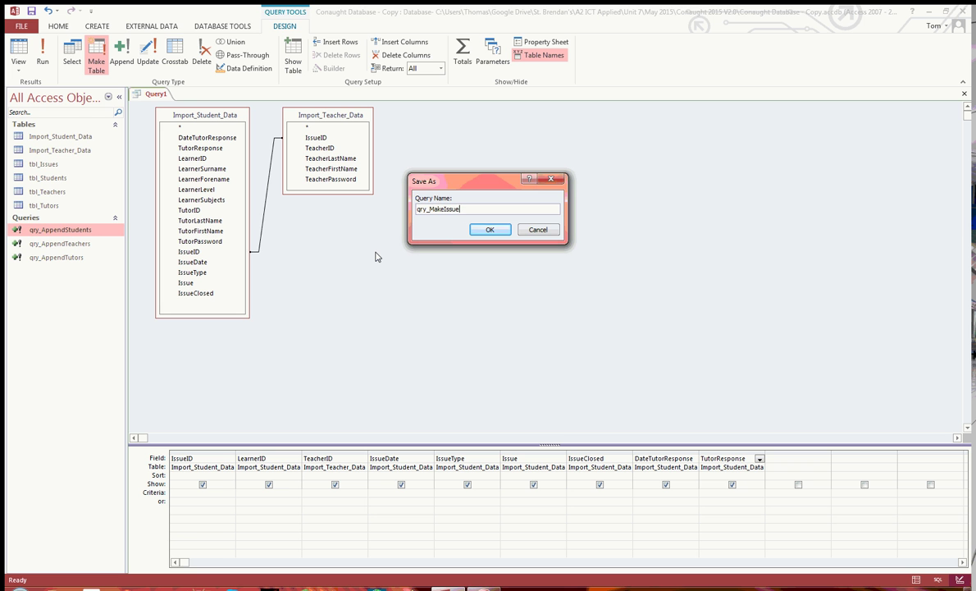
{"action": "type", "text": "sTable"}
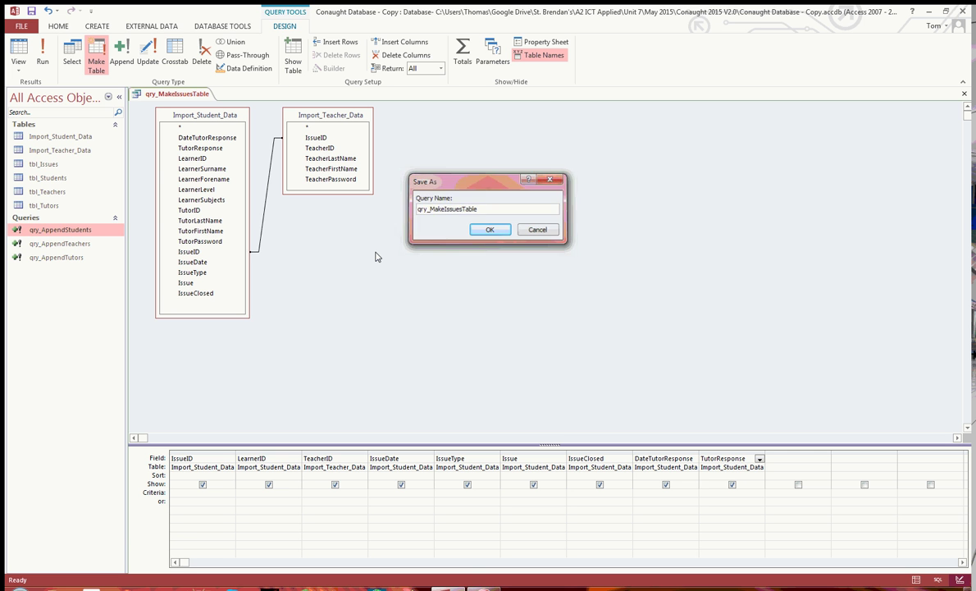
{"action": "key", "text": "Return"}
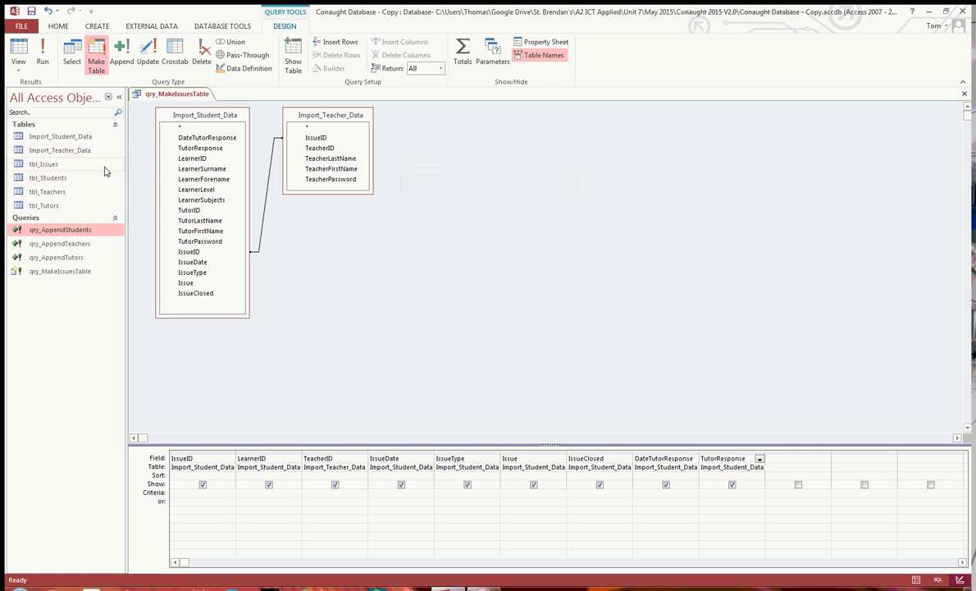
- Run the make-table query, accepting replacement of the existing tbl_Issues and creation of the new table, and close the query
{"action": "right_click", "coordinate": [173, 96]}
{"action": "key", "text": "Escape"}
{"action": "left_click", "coordinate": [42, 61]}
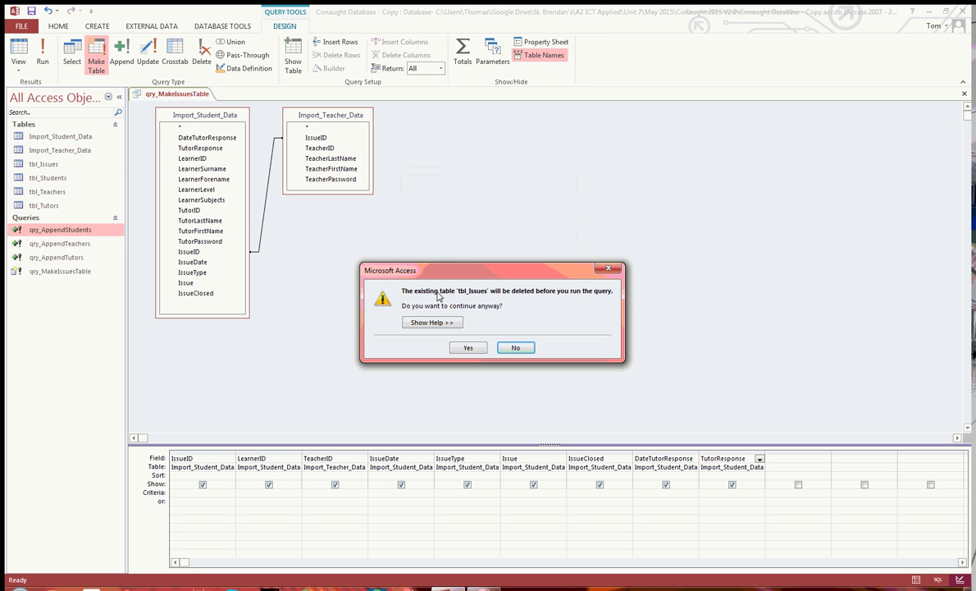
{"action": "left_click", "coordinate": [469, 348]}
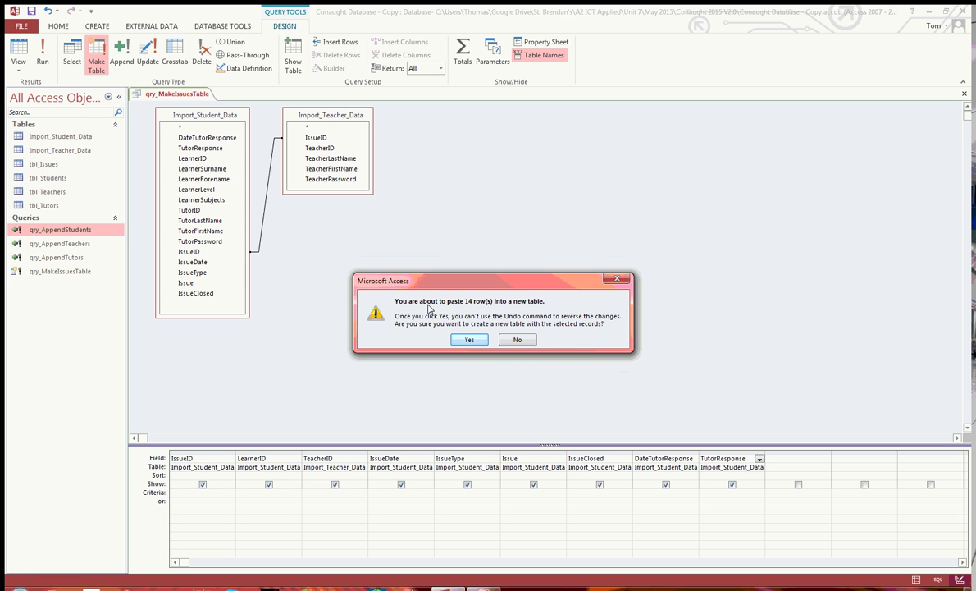
{"action": "left_click", "coordinate": [469, 340]}
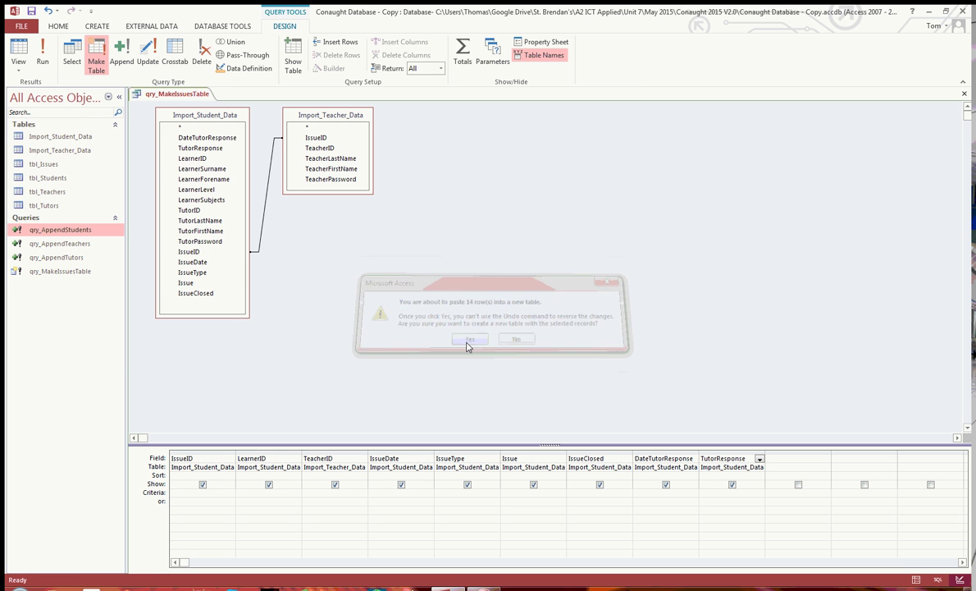
{"action": "right_click", "coordinate": [173, 99]}
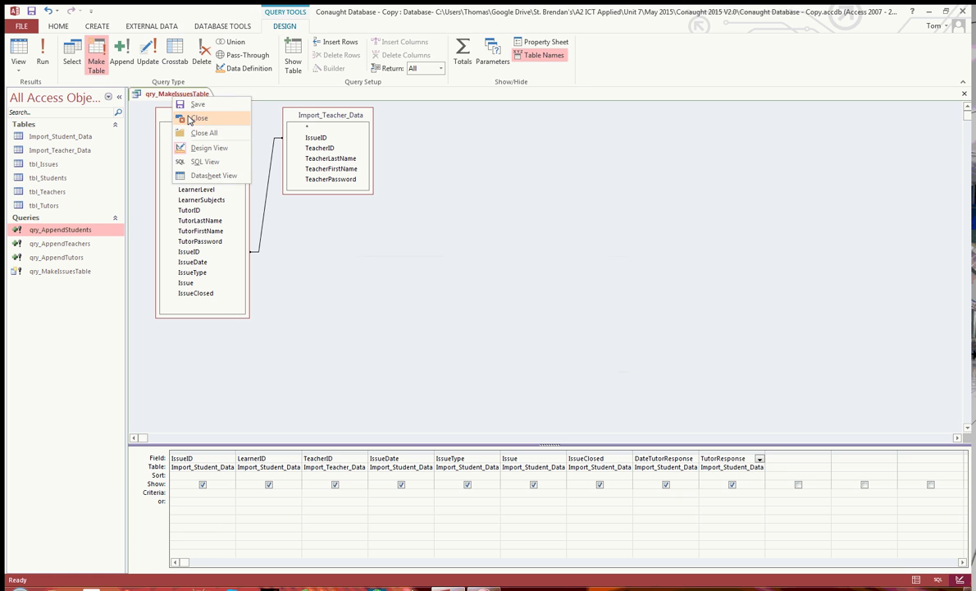
{"action": "left_click", "coordinate": [197, 118]}
- Open tbl_Issues in Design View and set the data type of IssueID to Number
{"action": "left_click", "coordinate": [59, 169]}
{"action": "double_click", "coordinate": [60, 170]}
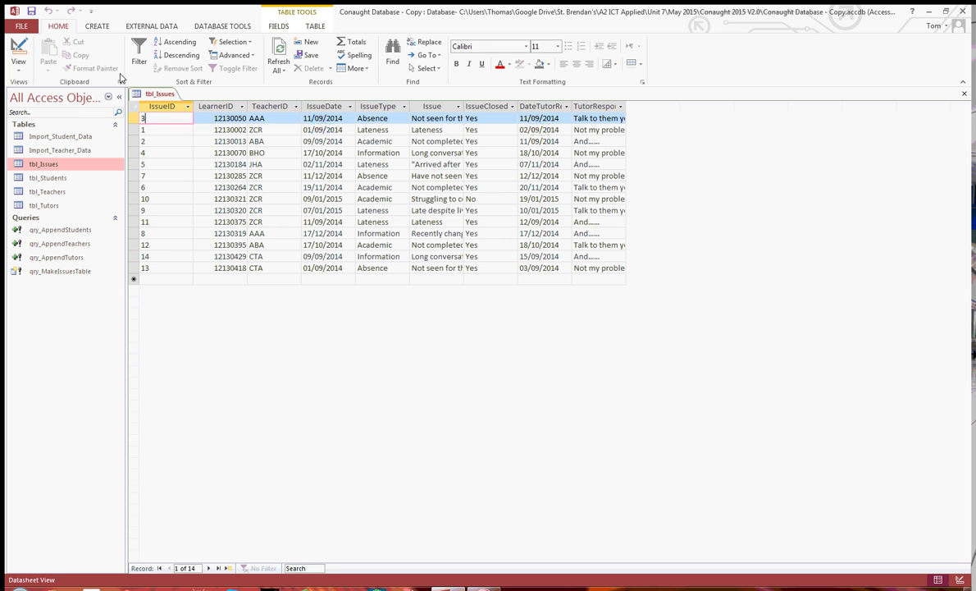
{"action": "left_click", "coordinate": [18, 54]}
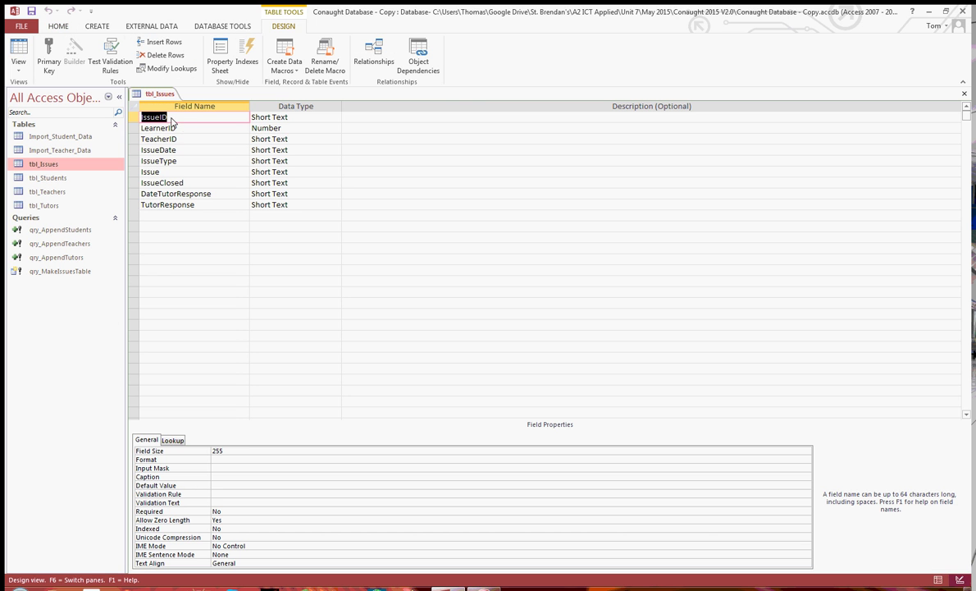
{"action": "left_click", "coordinate": [310, 119]}
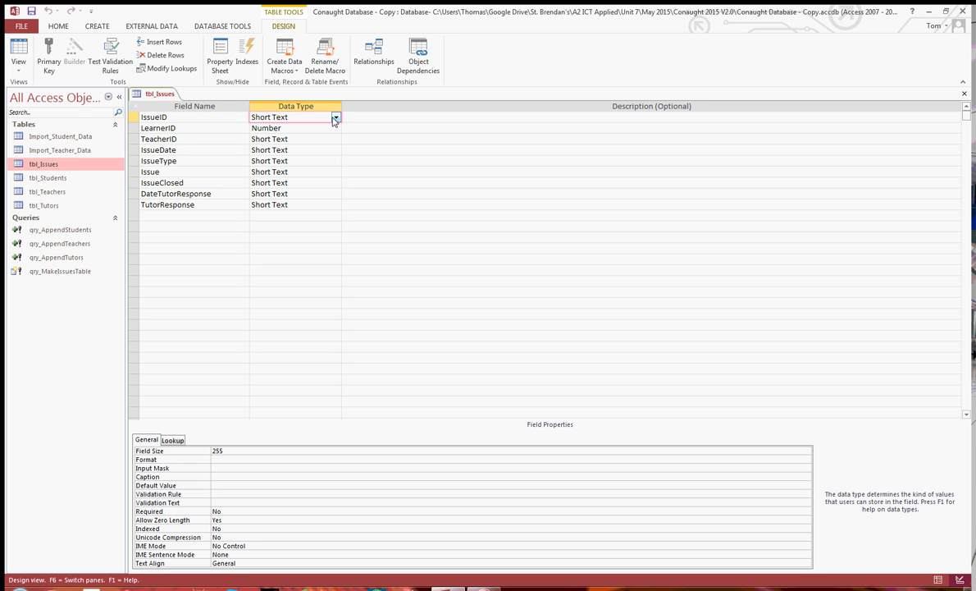
{"action": "left_click", "coordinate": [335, 118]}
{"action": "left_click", "coordinate": [284, 149]}
{"action": "left_click", "coordinate": [306, 129]}
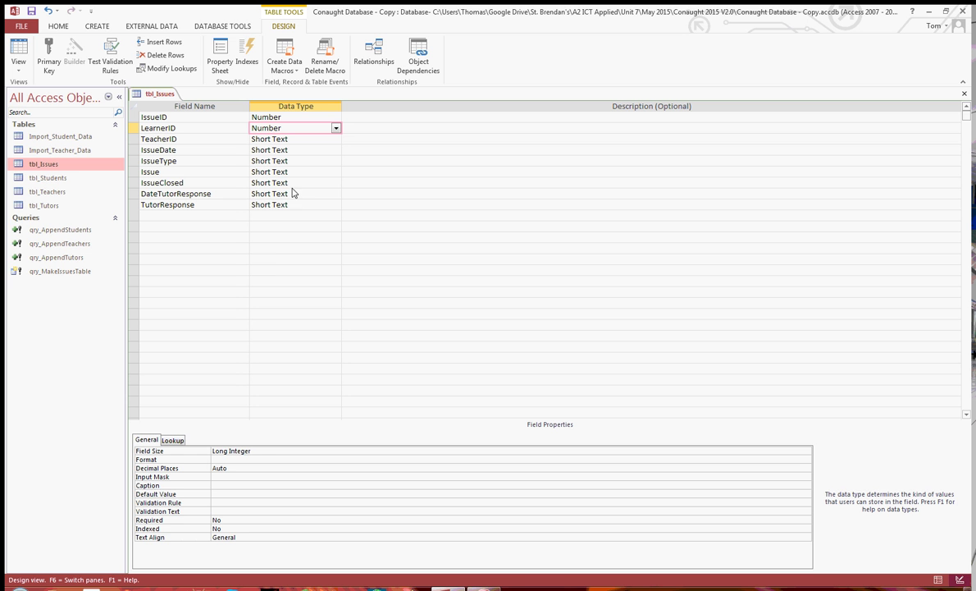
- Set the data type of DateTutorResponse and IssueDate to Date/Time
{"action": "left_click", "coordinate": [329, 194]}
{"action": "left_click", "coordinate": [335, 193]}
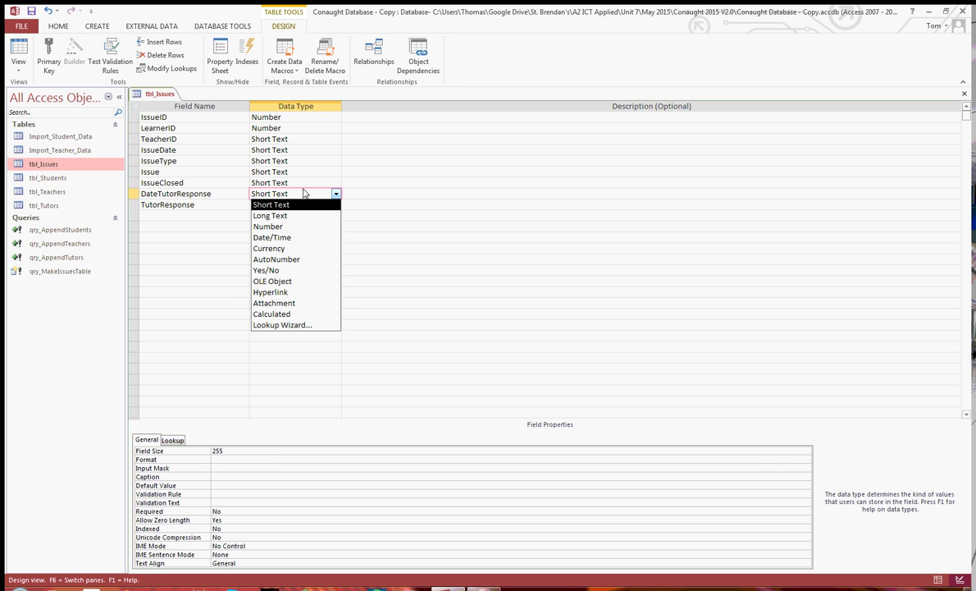
{"action": "left_click", "coordinate": [293, 238]}
{"action": "left_click", "coordinate": [332, 151]}
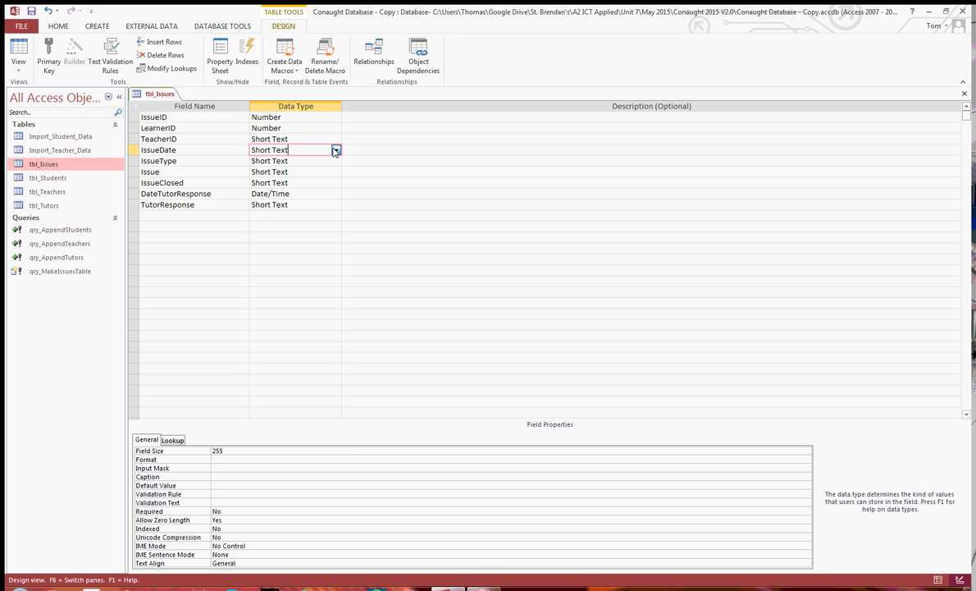
{"action": "left_click", "coordinate": [335, 151]}
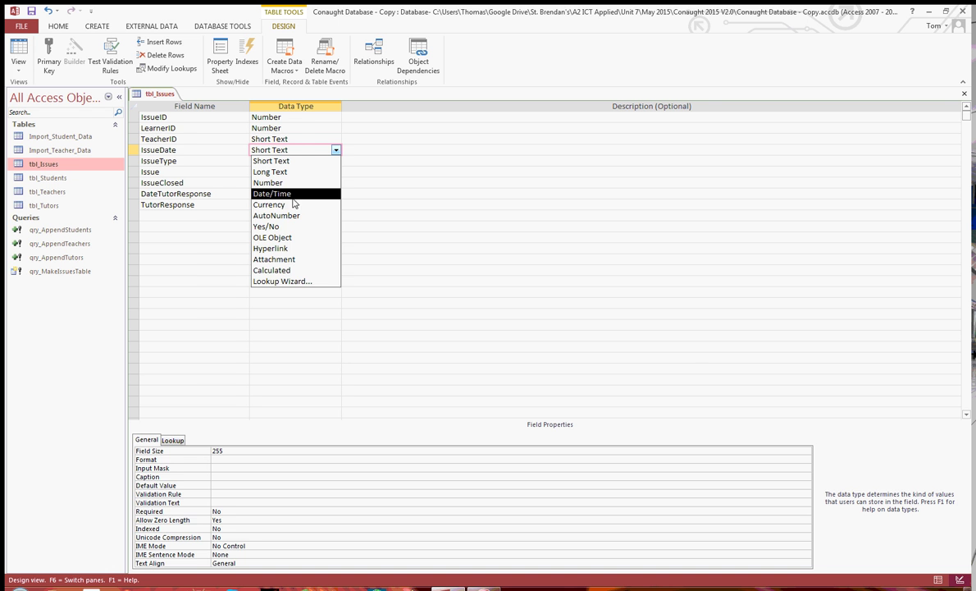
{"action": "left_click", "coordinate": [275, 194]}
- Save the tbl_Issues design, accepting the possible data loss, and display the table in Datasheet View
{"action": "left_click", "coordinate": [280, 117]}
{"action": "right_click", "coordinate": [170, 93]}
{"action": "left_click", "coordinate": [182, 105]}
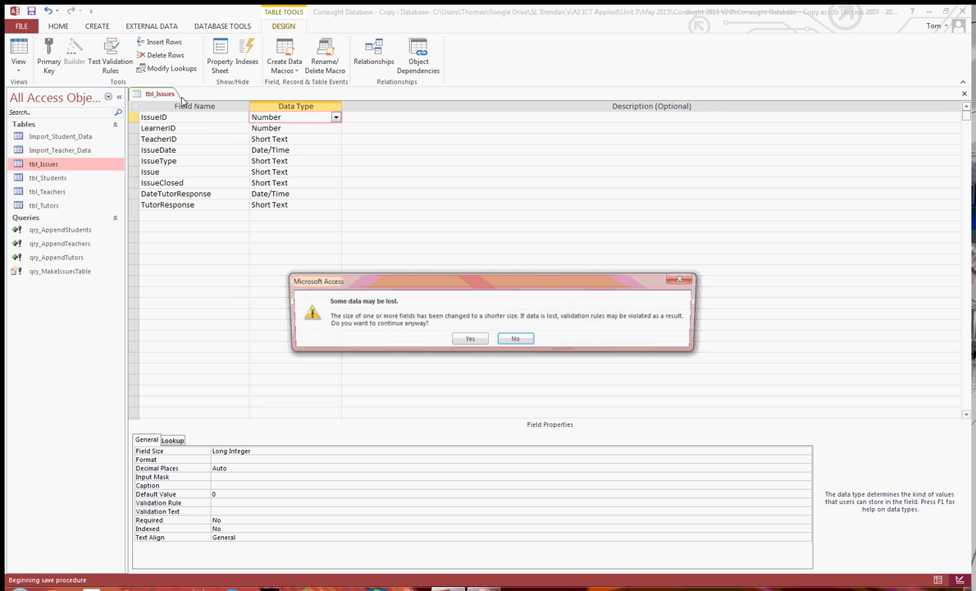
{"action": "left_click", "coordinate": [468, 340]}
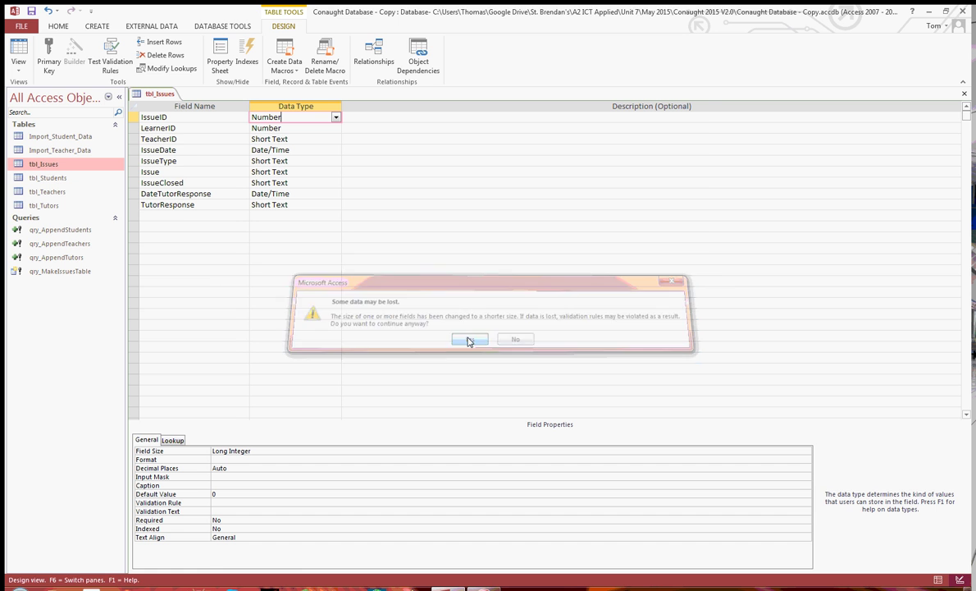
{"action": "left_click", "coordinate": [18, 49]}
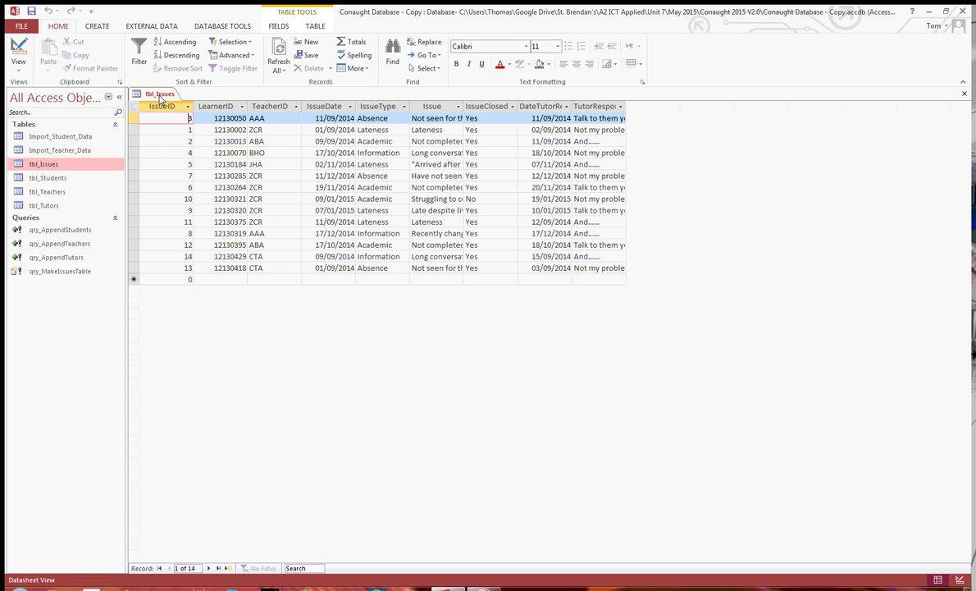
- Return tbl_Issues to Design View and clear the default value of IssueID
{"action": "left_click", "coordinate": [19, 51]}
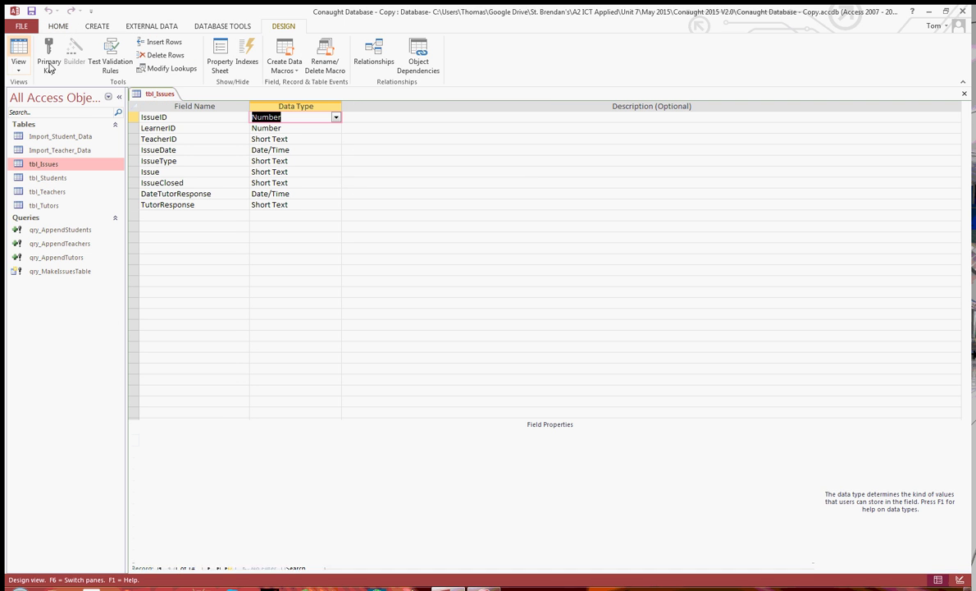
{"action": "left_click", "coordinate": [189, 117]}
{"action": "left_click", "coordinate": [202, 495]}
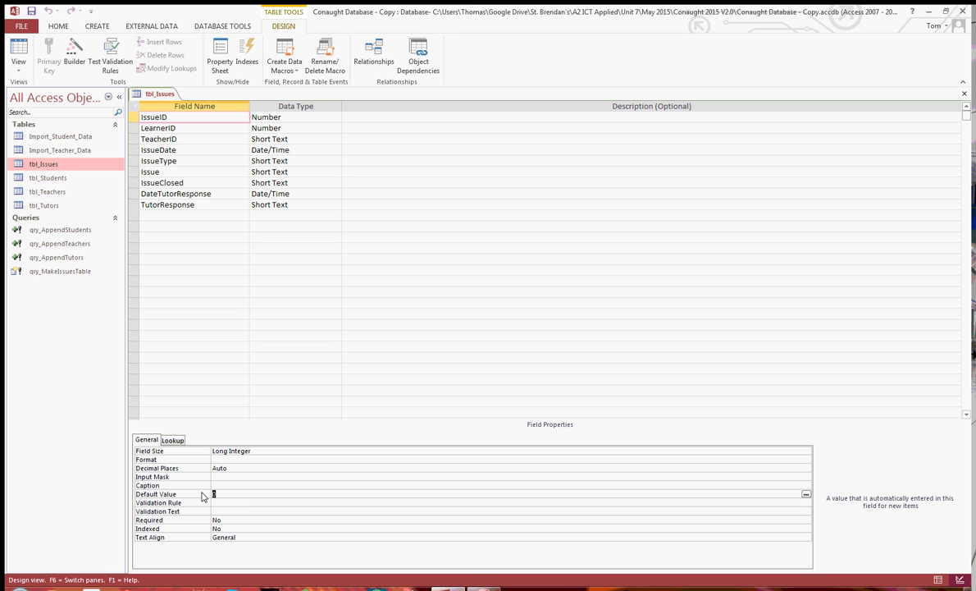
{"action": "left_click", "coordinate": [203, 501]}
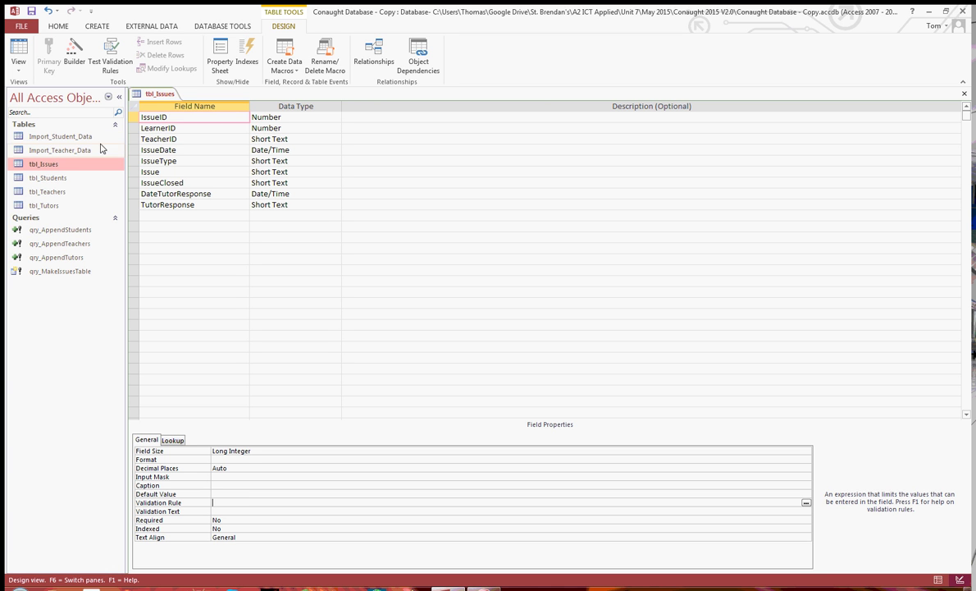
- Make IssueID the primary key of tbl_Issues, and save the table while switching to Datasheet View
{"action": "left_click", "coordinate": [166, 117]}
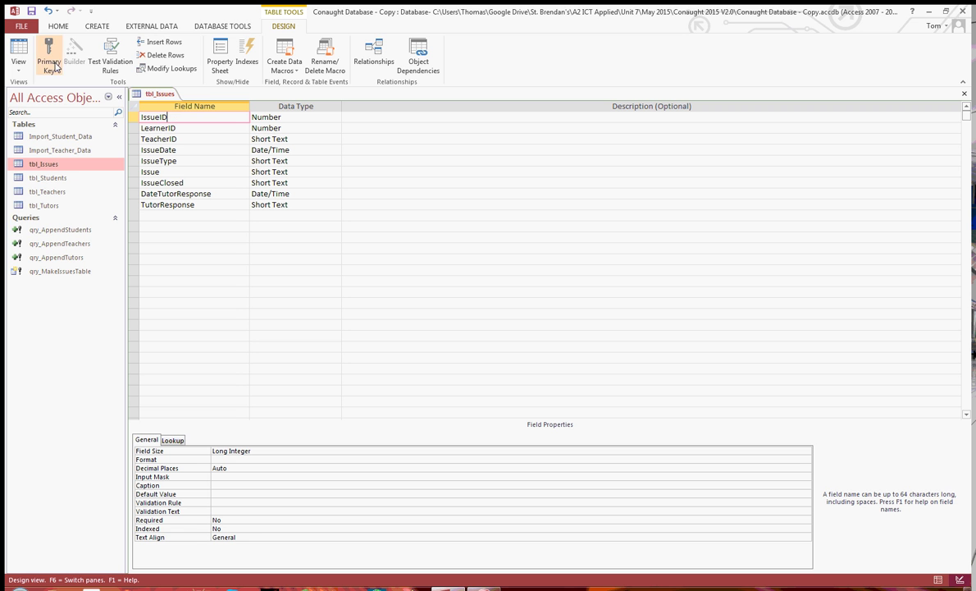
{"action": "left_click", "coordinate": [49, 56]}
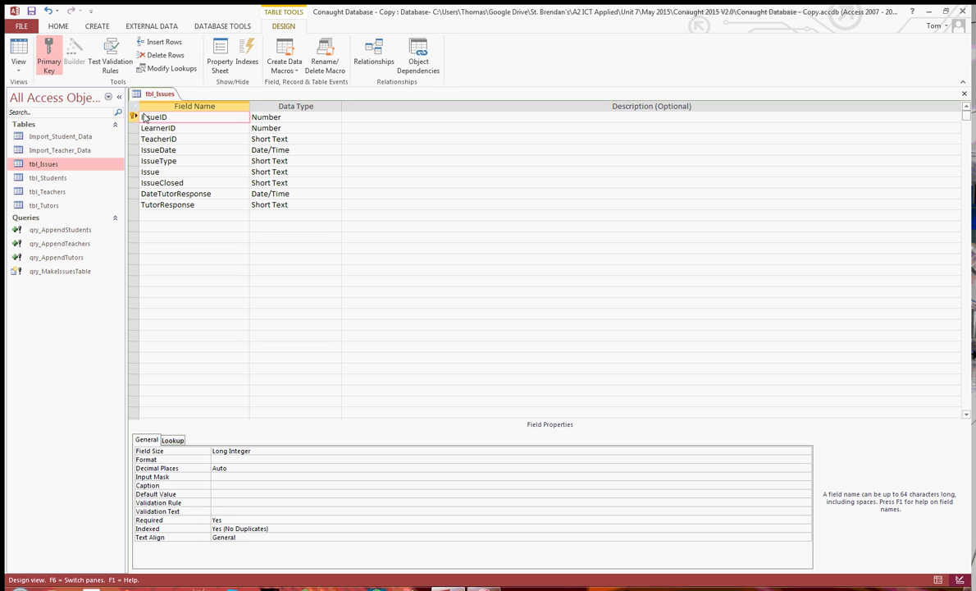
{"action": "left_click", "coordinate": [18, 47]}
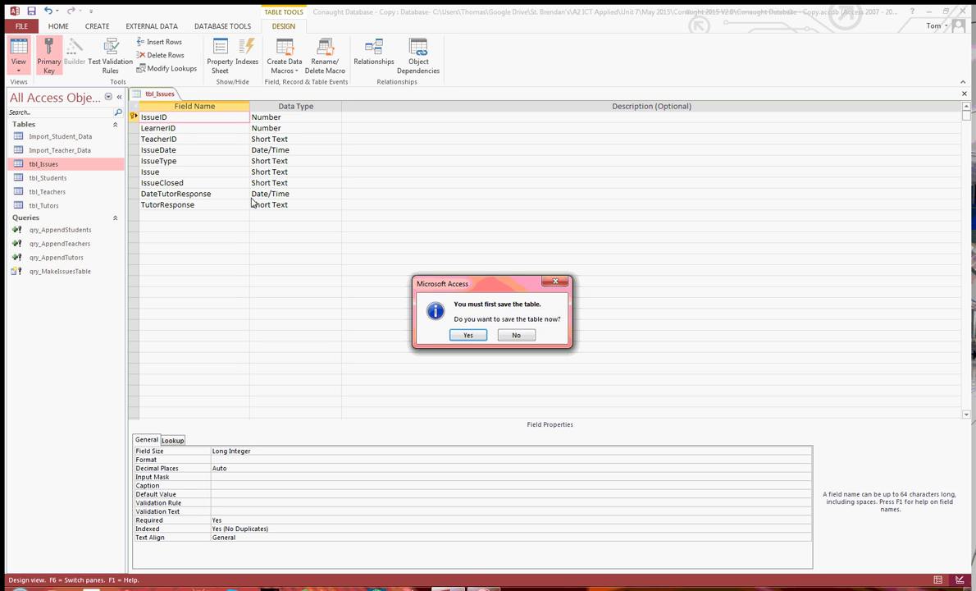
{"action": "left_click", "coordinate": [465, 334]}
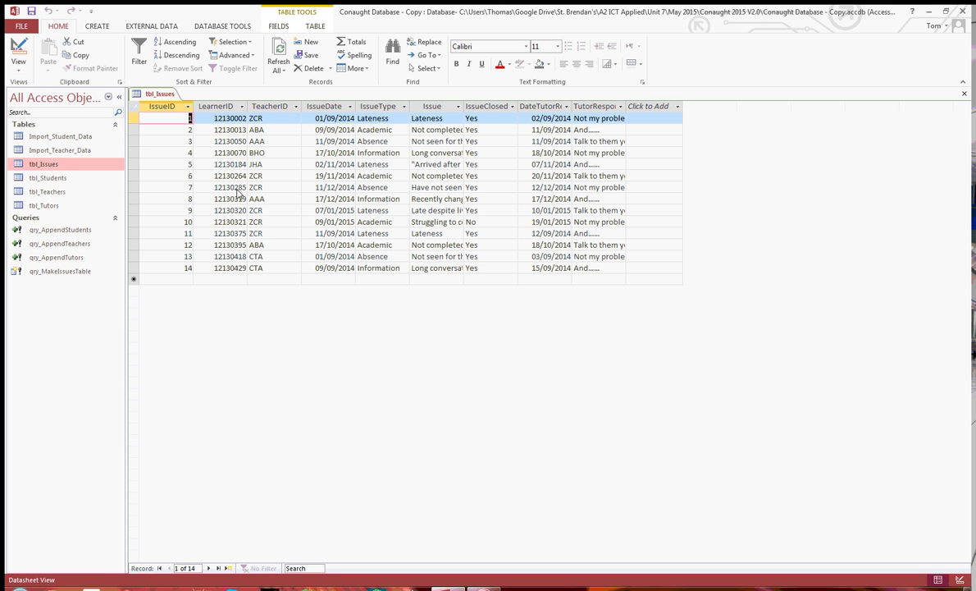
- Close tbl_Issues and open the database's Relationships window
{"action": "left_click", "coordinate": [165, 116]}
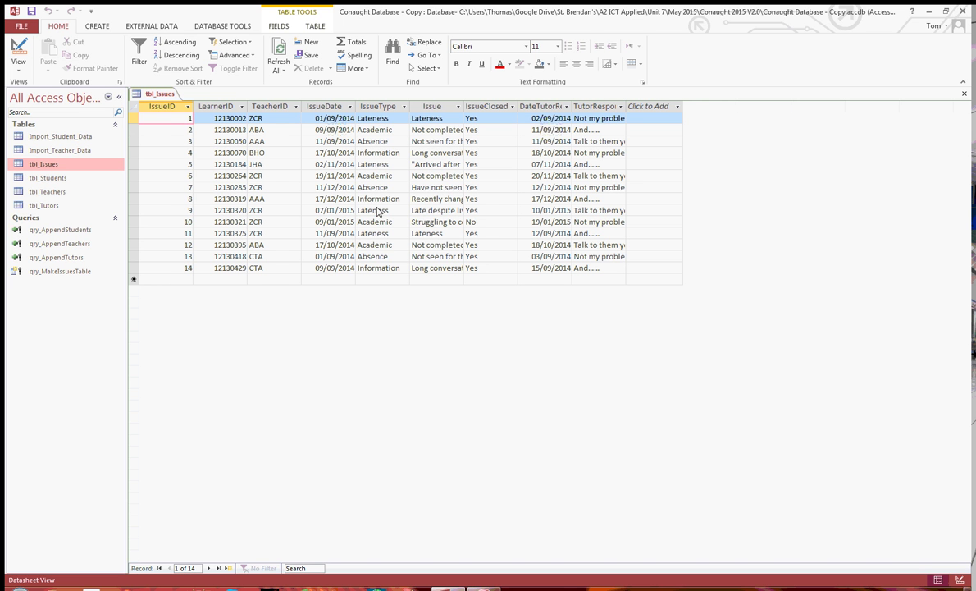
{"action": "right_click", "coordinate": [158, 94]}
{"action": "left_click", "coordinate": [182, 116]}
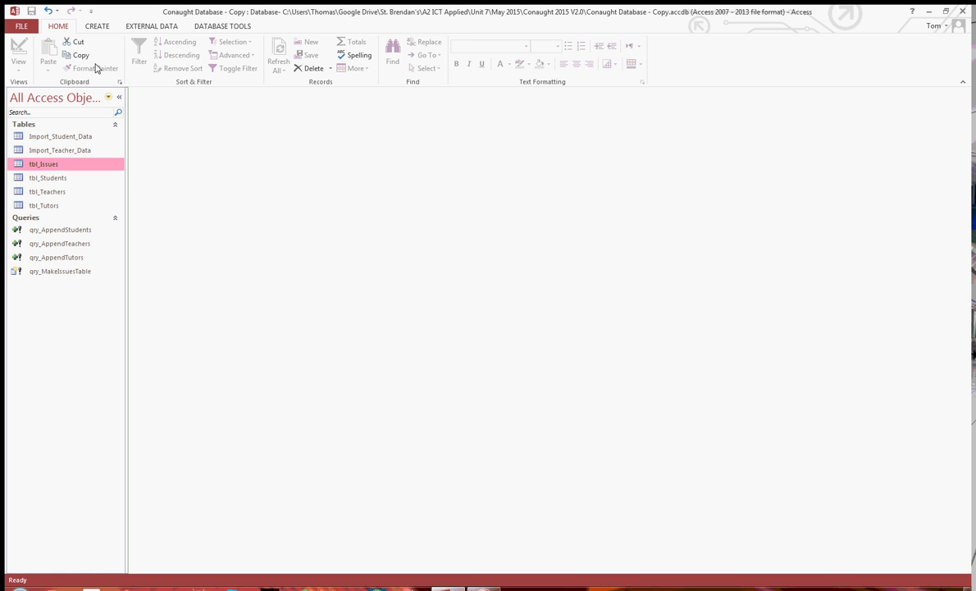
{"action": "left_click", "coordinate": [102, 30]}
{"action": "left_click", "coordinate": [151, 27]}
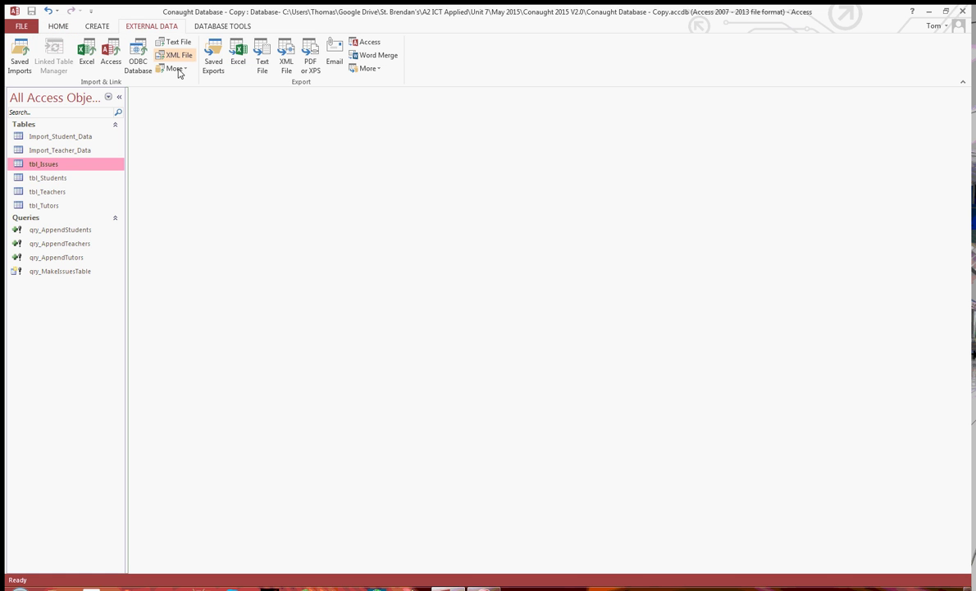
{"action": "left_click", "coordinate": [227, 27]}
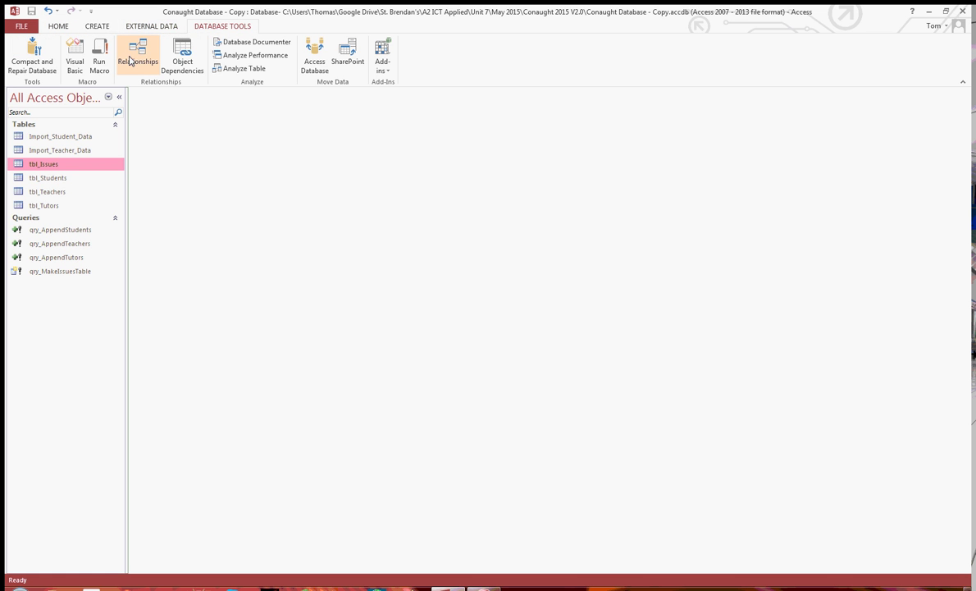
{"action": "left_click", "coordinate": [137, 62]}
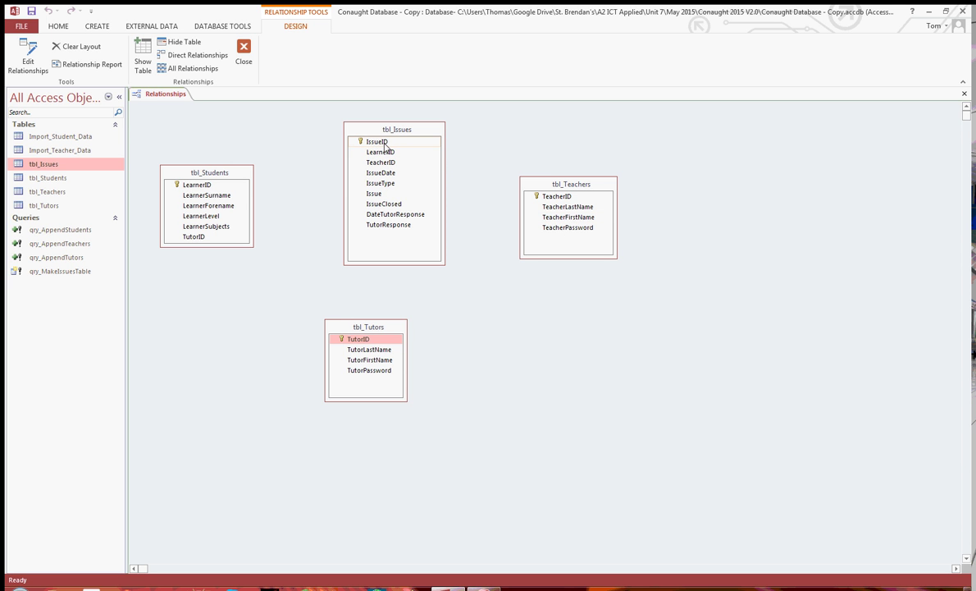
- Create a relationship from LearnerID in tbl_Students to LearnerID in tbl_Issues, enforcing referential integrity and cascading updates to related fields
{"action": "left_click", "coordinate": [197, 185]}
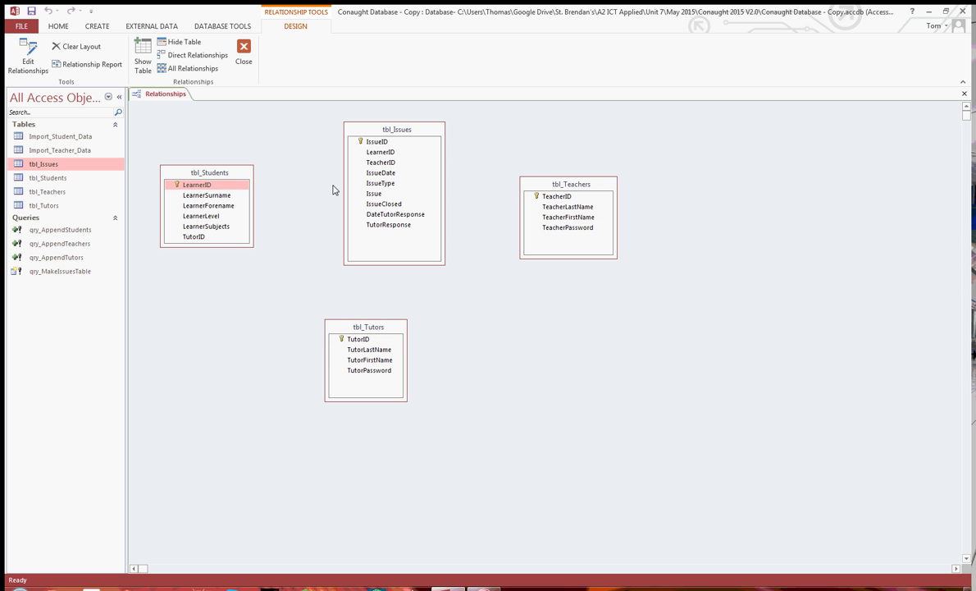
{"action": "left_click_drag", "start_coordinate": [388, 158], "coordinate": [385, 152]}
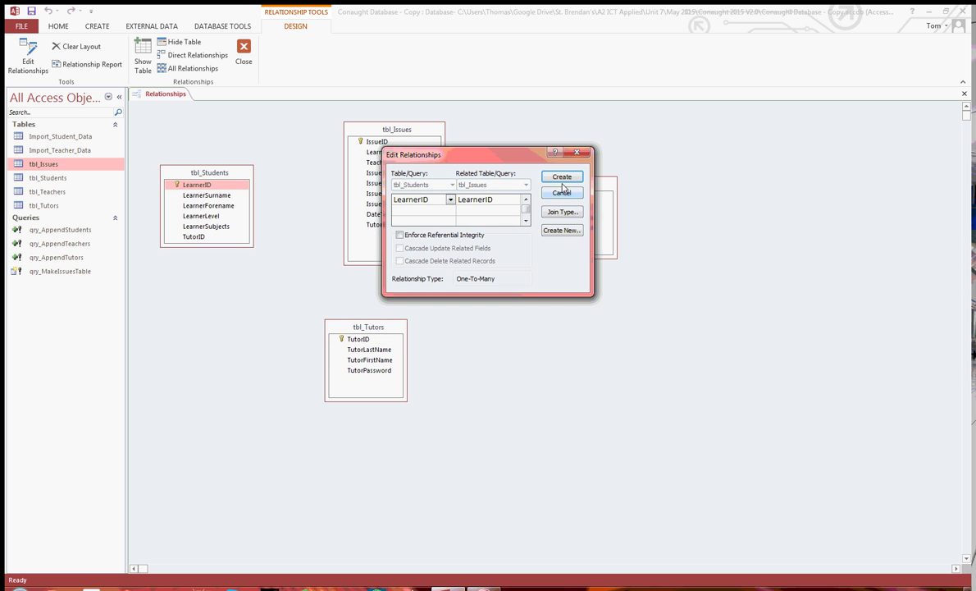
{"action": "left_click", "coordinate": [447, 235]}
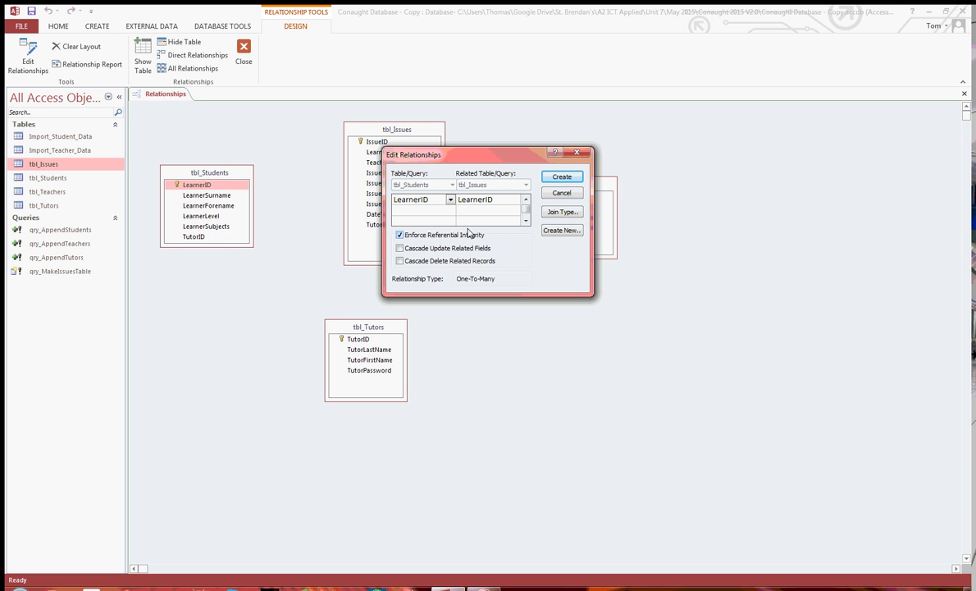
{"action": "left_click", "coordinate": [435, 250]}
{"action": "left_click", "coordinate": [562, 177]}
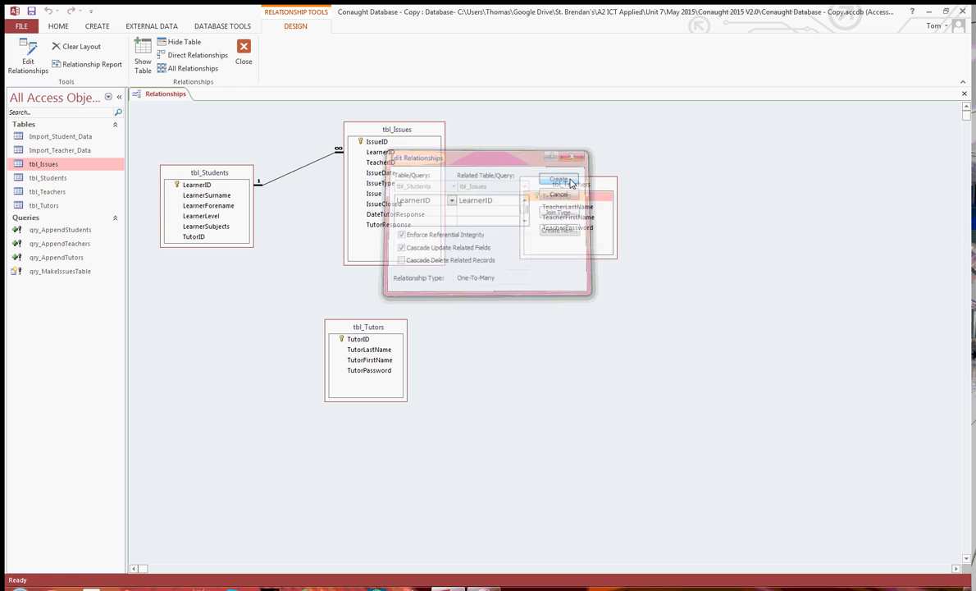
- Create a relationship from TeacherID in tbl_Teachers to TeacherID in tbl_Issues, enforcing referential integrity and cascading updates to related fields
{"action": "left_click", "coordinate": [552, 197]}
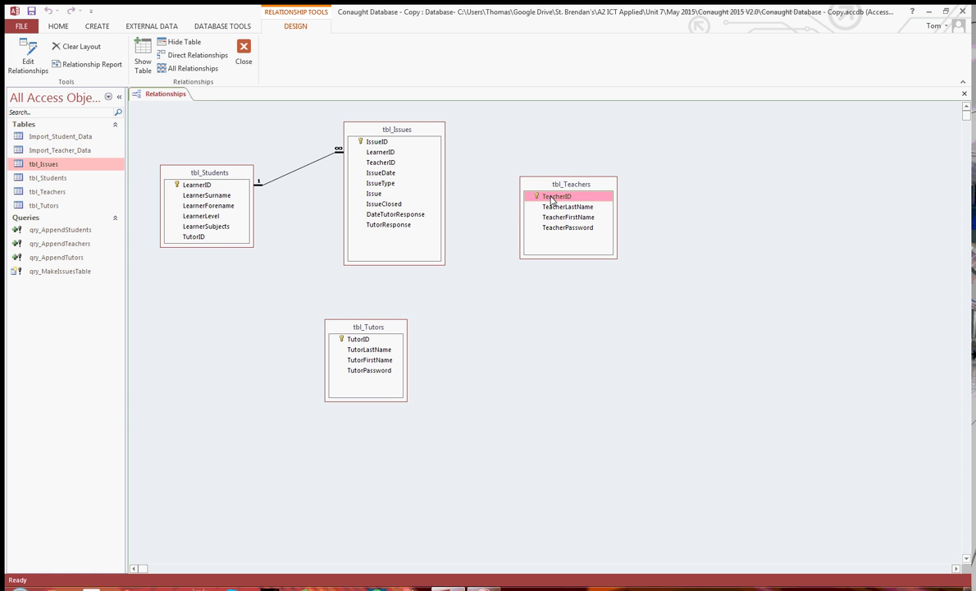
{"action": "left_click_drag", "start_coordinate": [561, 197], "coordinate": [362, 160]}
{"action": "left_click", "coordinate": [436, 236]}
{"action": "left_click", "coordinate": [438, 248]}
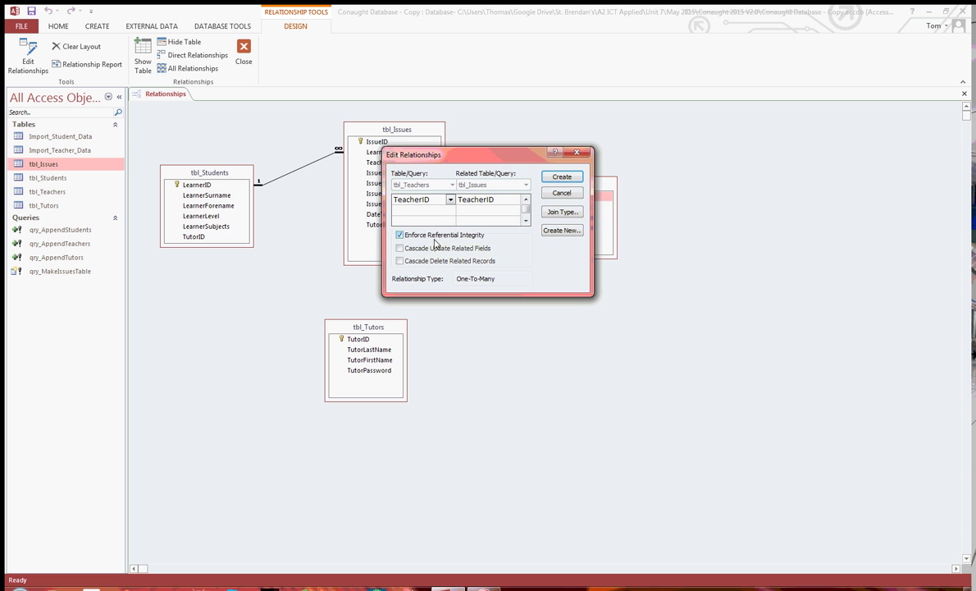
{"action": "left_click", "coordinate": [562, 178]}
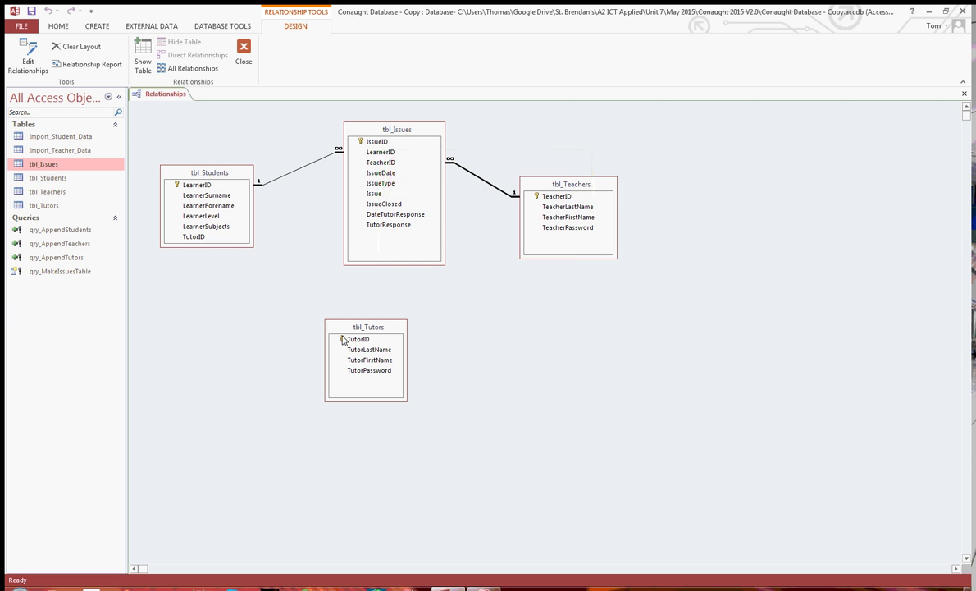
- Relate TutorID in tbl_Tutors to TutorID in tbl_Students, enforcing referential integrity and cascading updates to related fields, and save the relationships layout
{"action": "left_click_drag", "start_coordinate": [358, 343], "coordinate": [201, 242]}
{"action": "left_click", "coordinate": [399, 234]}
{"action": "left_click", "coordinate": [399, 247]}
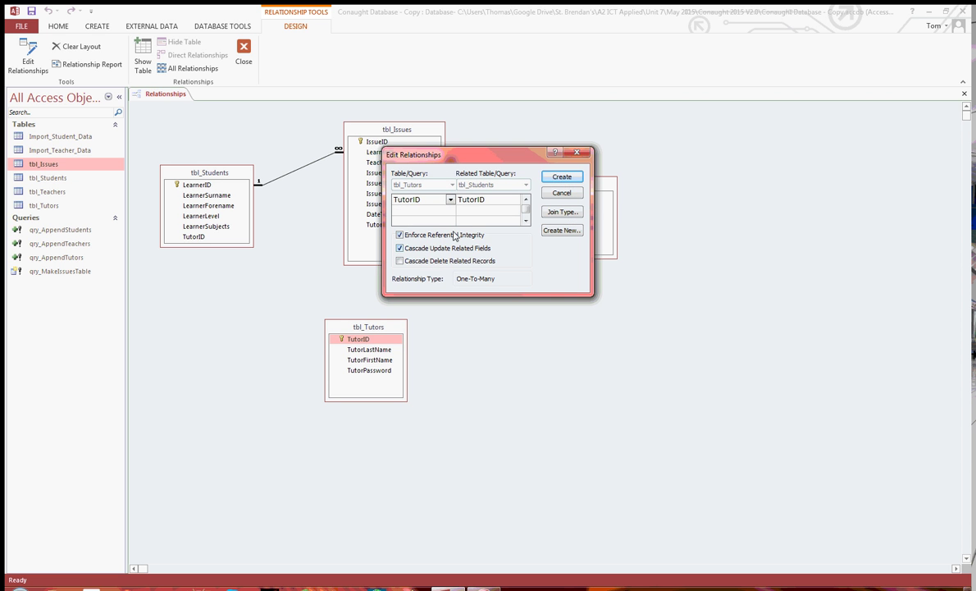
{"action": "left_click", "coordinate": [558, 183]}
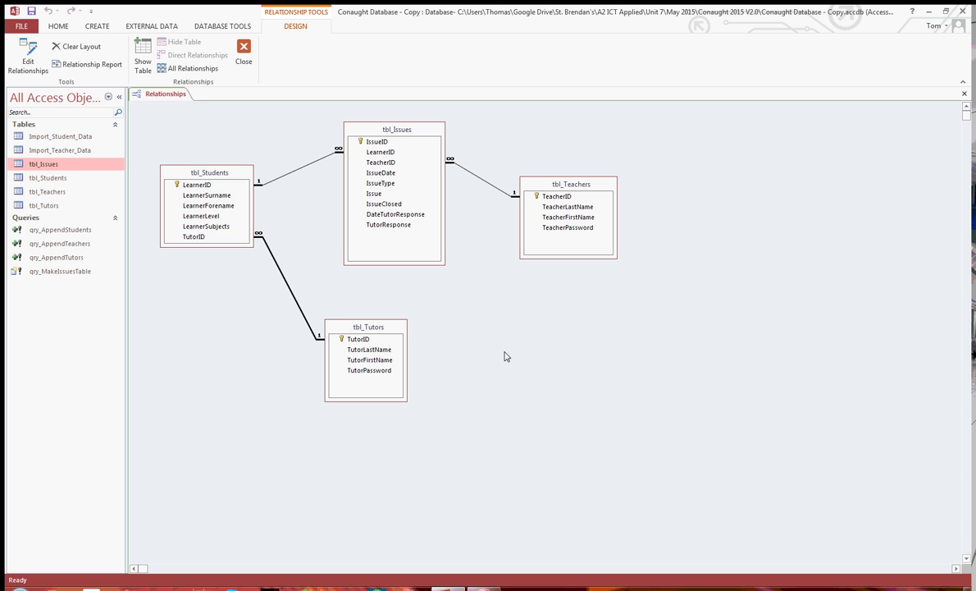
{"action": "right_click", "coordinate": [170, 96]}
{"action": "left_click", "coordinate": [194, 102]}
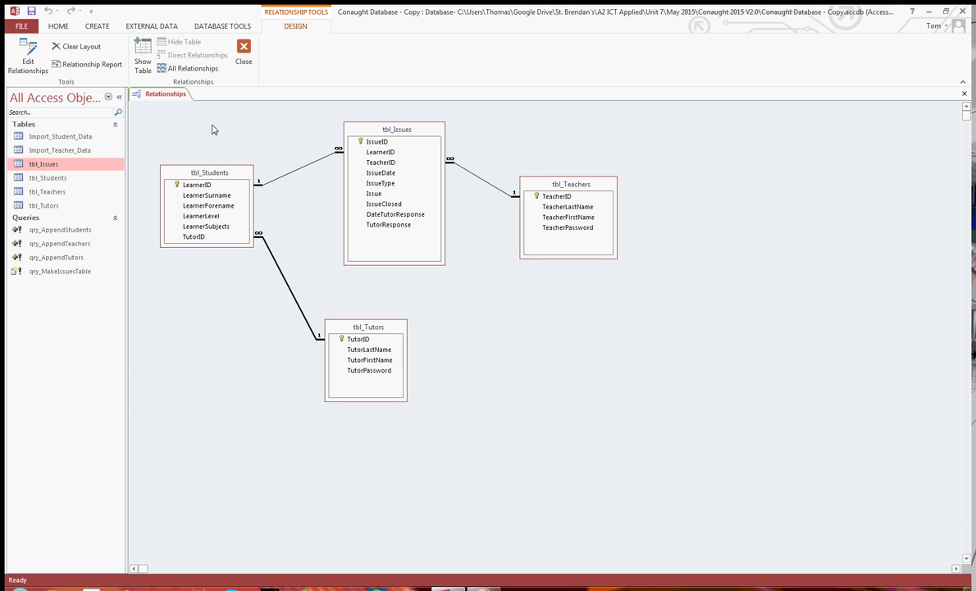